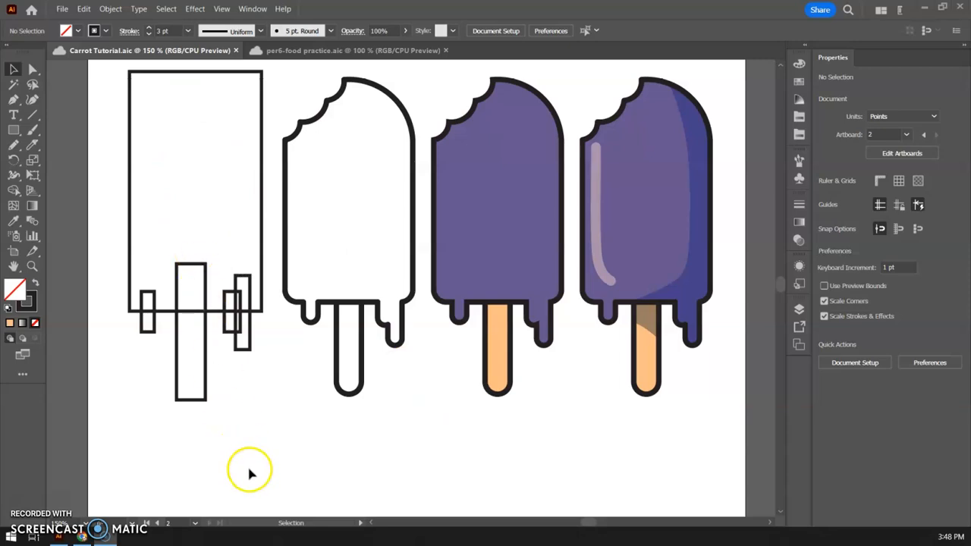
# - Draw a rectangle about 128 × 219 pt for the popsicle body and a narrow one about 25 × 138 pt overlapping its bottom edge
pyautogui.moveTo(255, 465); pyautogui.dragTo(273, 139)
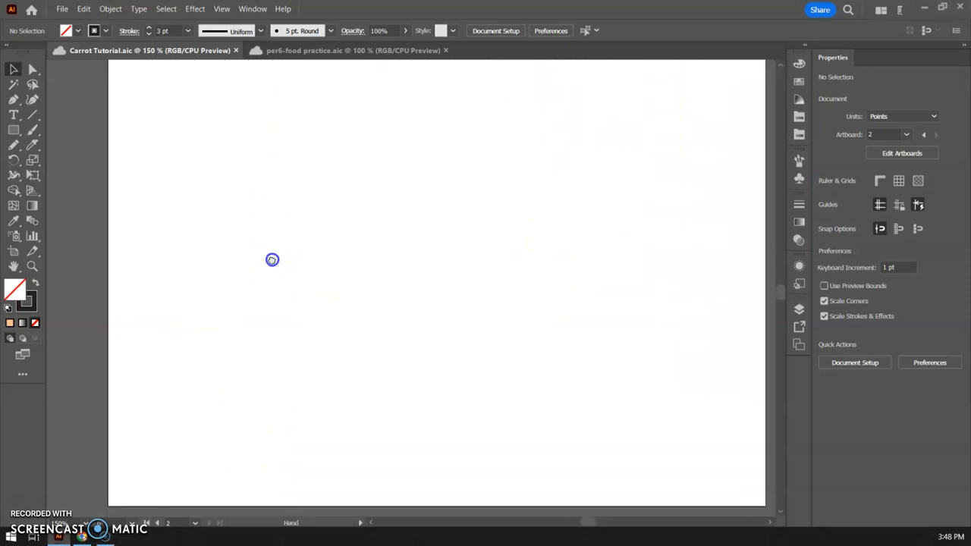
pyautogui.click(14, 130)
pyautogui.moveTo(174, 104)
pyautogui.mouseDown()
pyautogui.moveTo(225, 253)
pyautogui.moveTo(322, 383)
pyautogui.moveTo(312, 330)
pyautogui.moveTo(312, 337)
pyautogui.mouseUp()
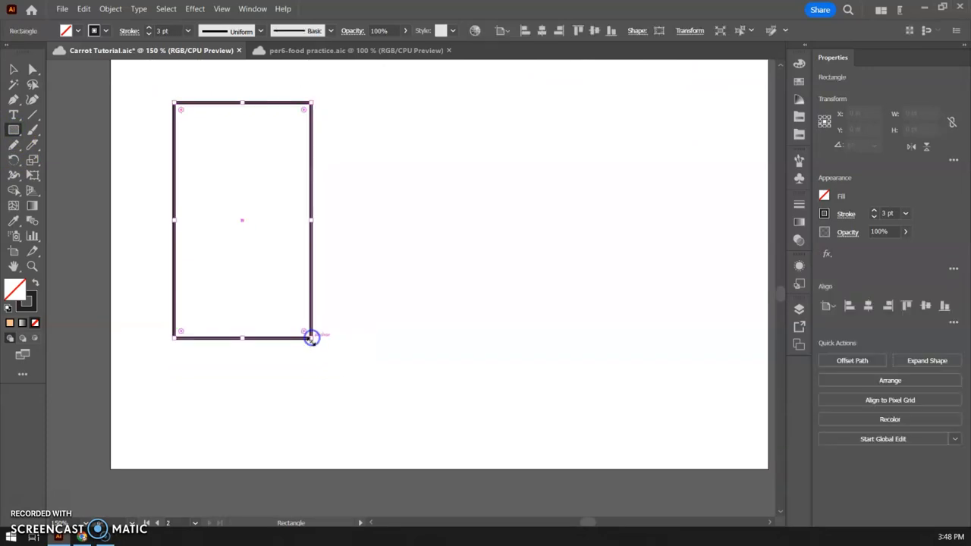
pyautogui.moveTo(224, 276)
pyautogui.mouseDown()
pyautogui.moveTo(259, 431)
pyautogui.moveTo(251, 423)
pyautogui.mouseUp()
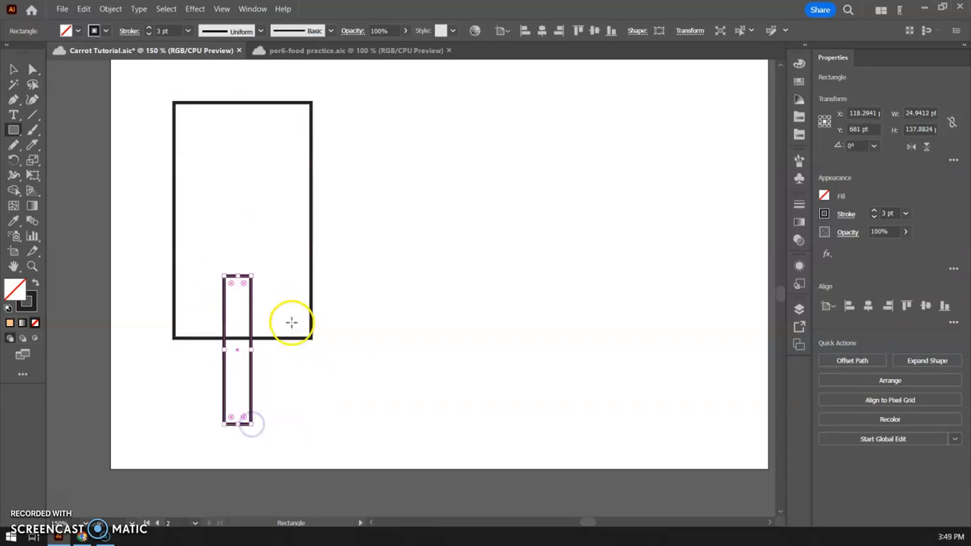
# - Draw three drip rectangles across the body's bottom edge: about 12 × 55 pt and 21 × 36 pt overlapping at its right, 17 × 37 pt at its left
pyautogui.hotkey('ctrl', '=')
pyautogui.moveTo(455, 243); pyautogui.dragTo(452, 344)
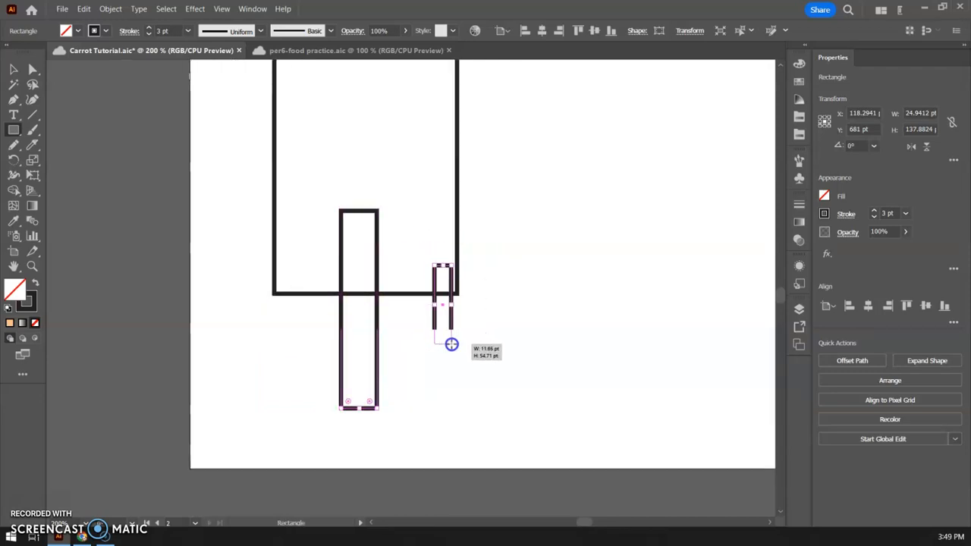
pyautogui.moveTo(413, 270); pyautogui.dragTo(445, 324)
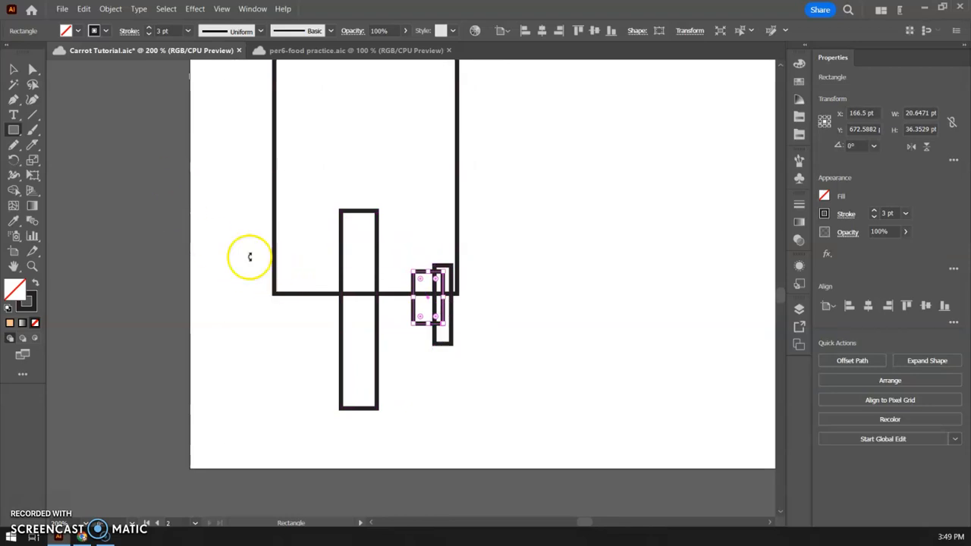
pyautogui.click(252, 262)
pyautogui.click(504, 293)
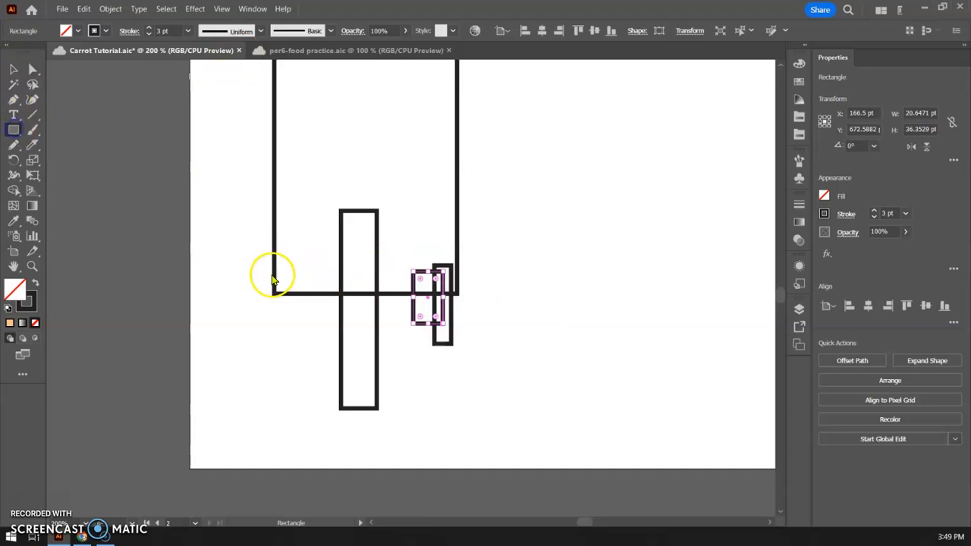
pyautogui.moveTo(291, 277); pyautogui.dragTo(315, 330)
# - Move the stick rectangle so it is centred horizontally on the popsicle body
pyautogui.scroll(4, 315, 228)
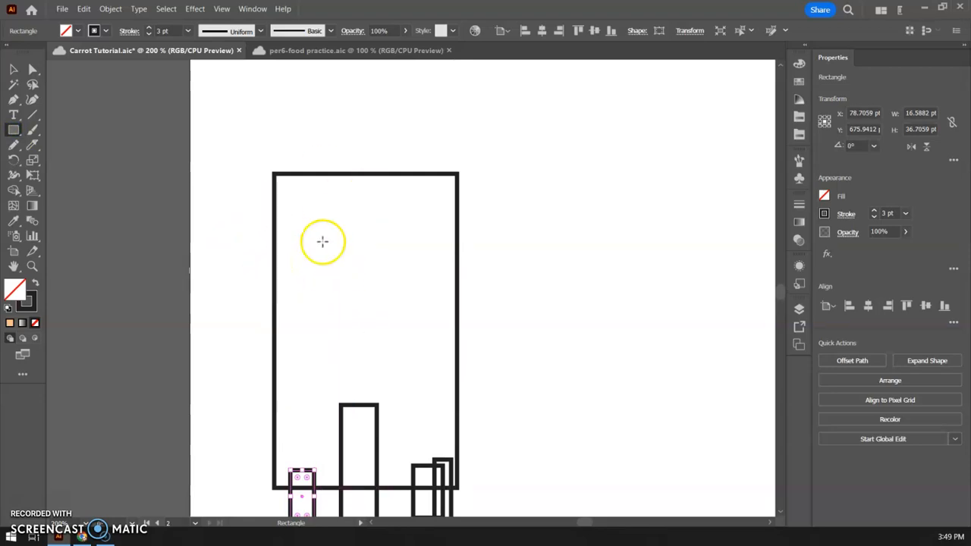
pyautogui.moveTo(518, 432); pyautogui.dragTo(459, 311)
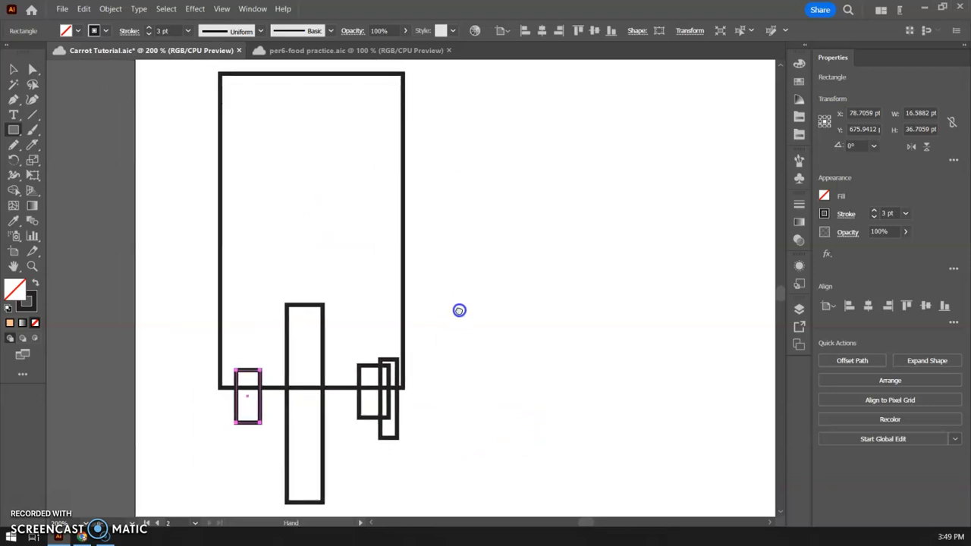
pyautogui.click(12, 68)
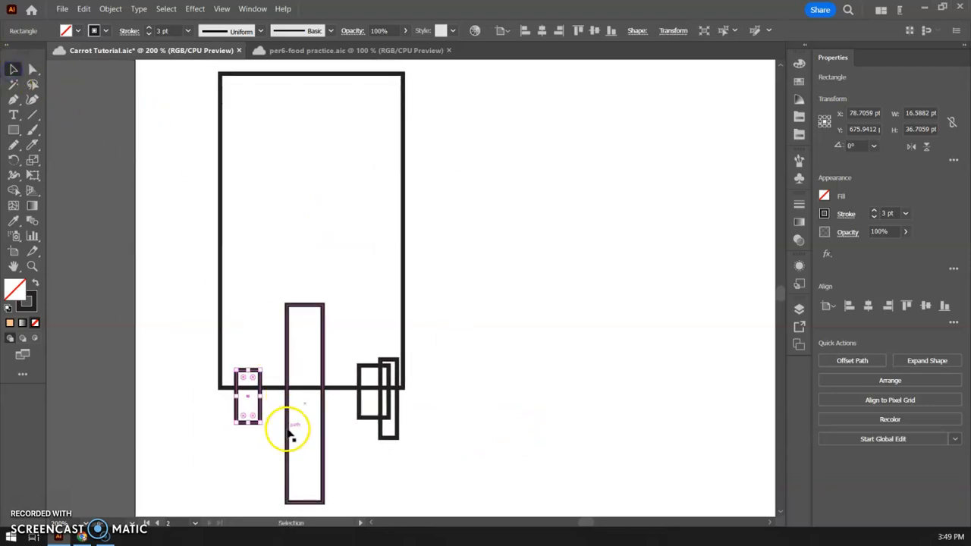
pyautogui.moveTo(288, 429); pyautogui.dragTo(294, 431)
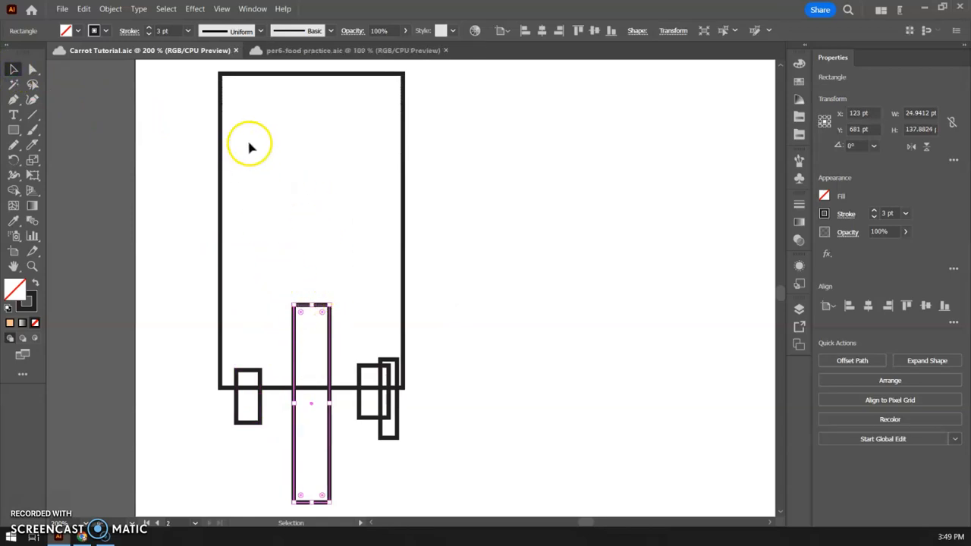
# - Round the body's two top corners to the maximum radius, about 64 pt, forming a semicircular top
pyautogui.click(32, 70)
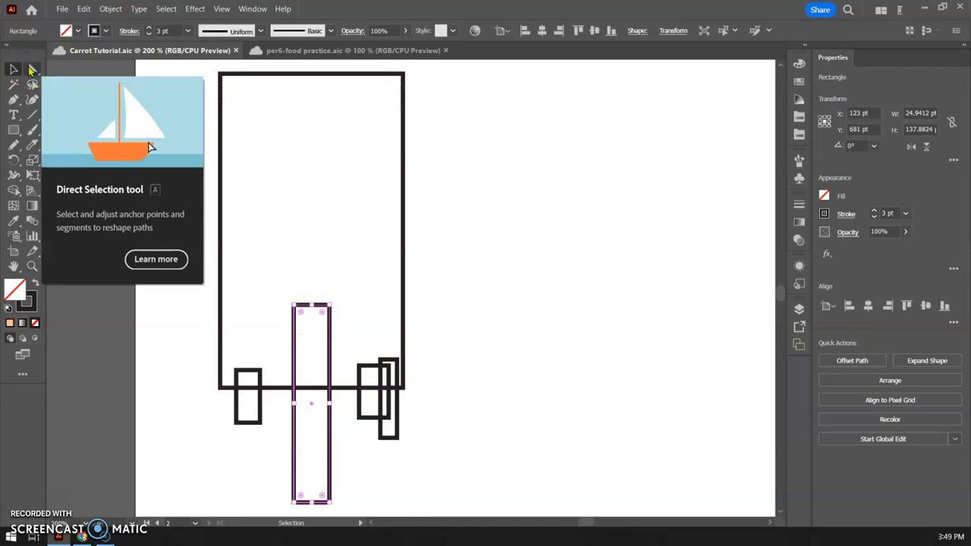
pyautogui.click(32, 70)
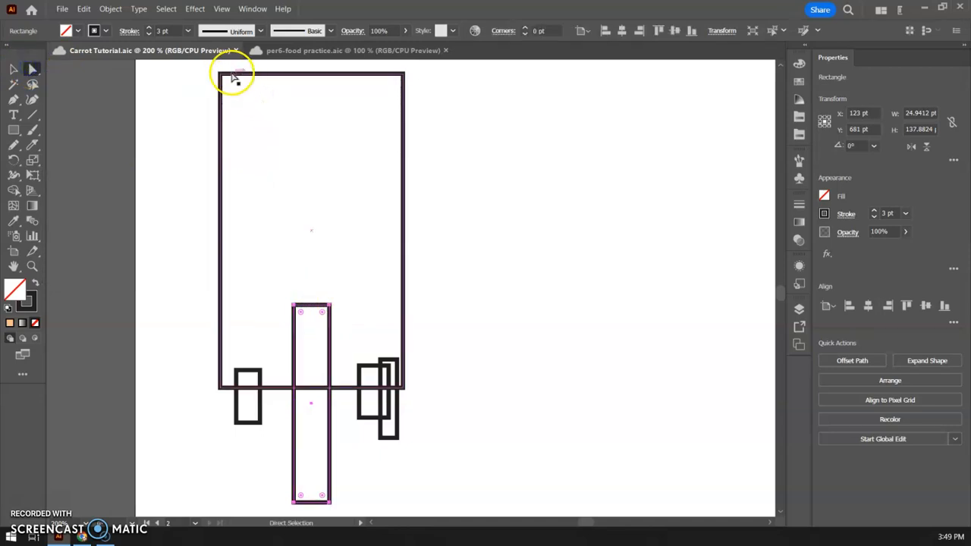
pyautogui.scroll(1, 213, 90)
pyautogui.moveTo(204, 89); pyautogui.dragTo(453, 180)
pyautogui.click(398, 111)
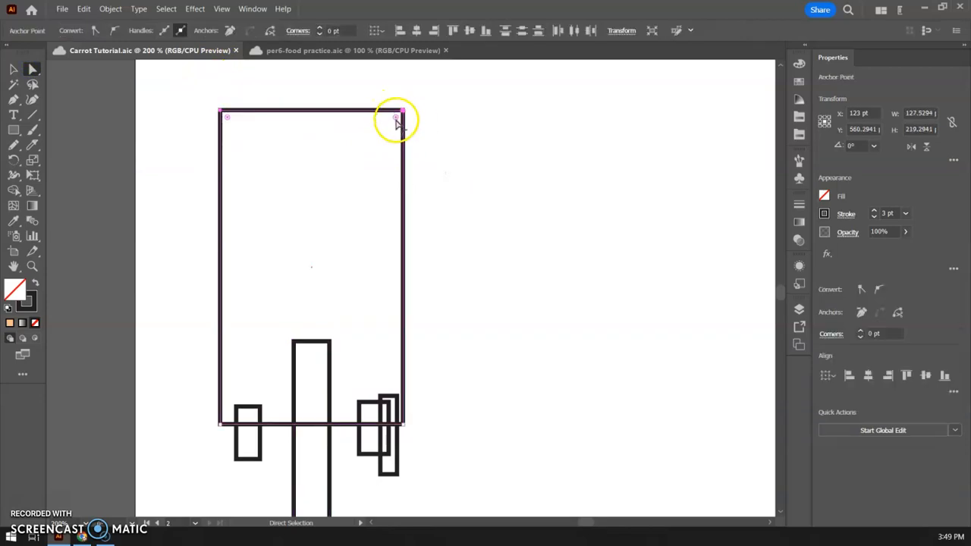
pyautogui.moveTo(395, 117); pyautogui.dragTo(293, 245)
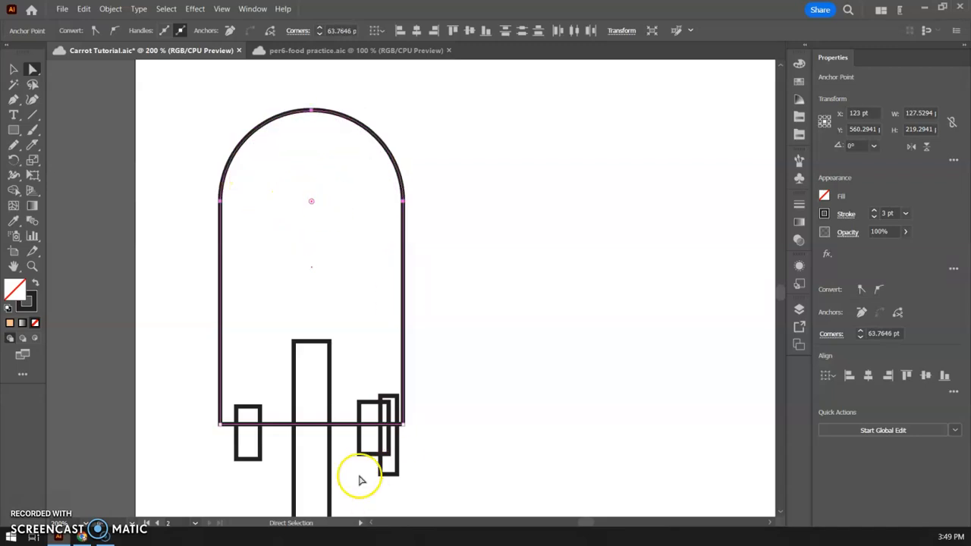
# - Slightly round the two bottom corners of the popsicle body
pyautogui.scroll(-3, 357, 467)
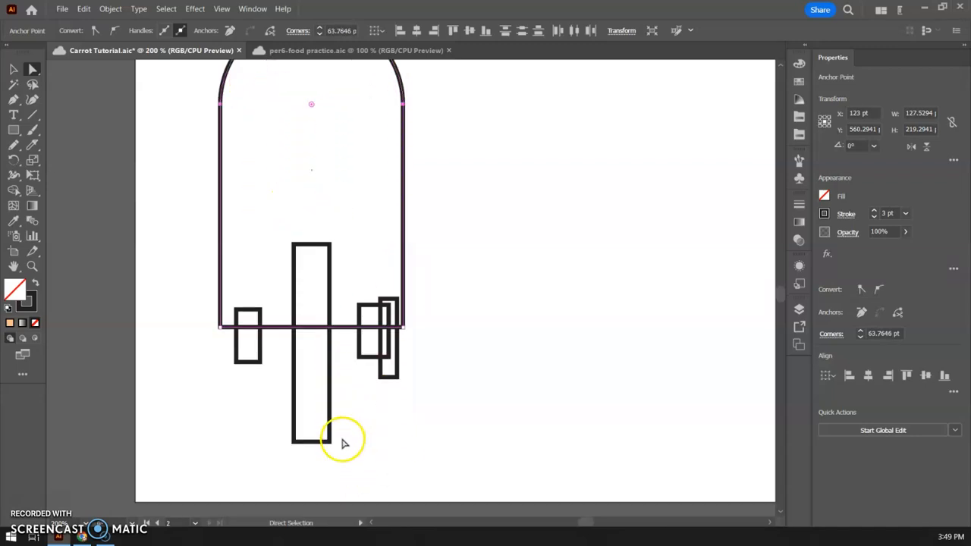
pyautogui.click(220, 326)
pyautogui.click(408, 334)
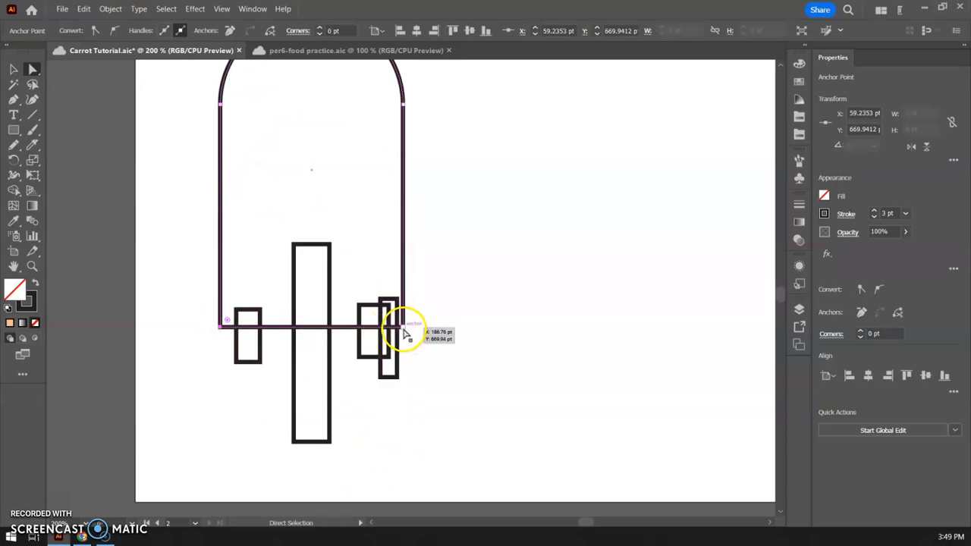
pyautogui.keyDown('shift'); pyautogui.click(404, 328); pyautogui.keyUp('shift')
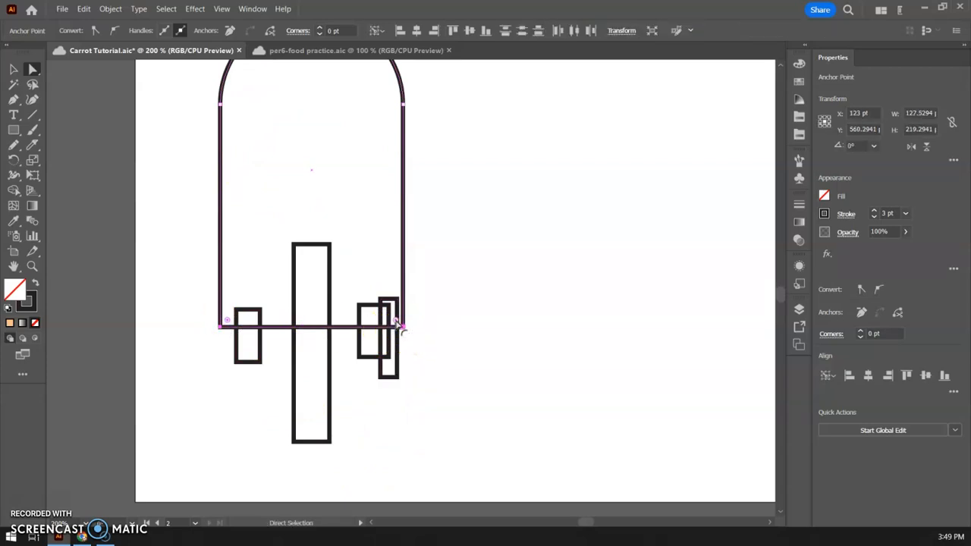
pyautogui.moveTo(399, 325); pyautogui.dragTo(392, 315)
pyautogui.click(347, 397)
# - Fully round the bottom end of the stick with a corner radius of about 12 pt
pyautogui.click(295, 391)
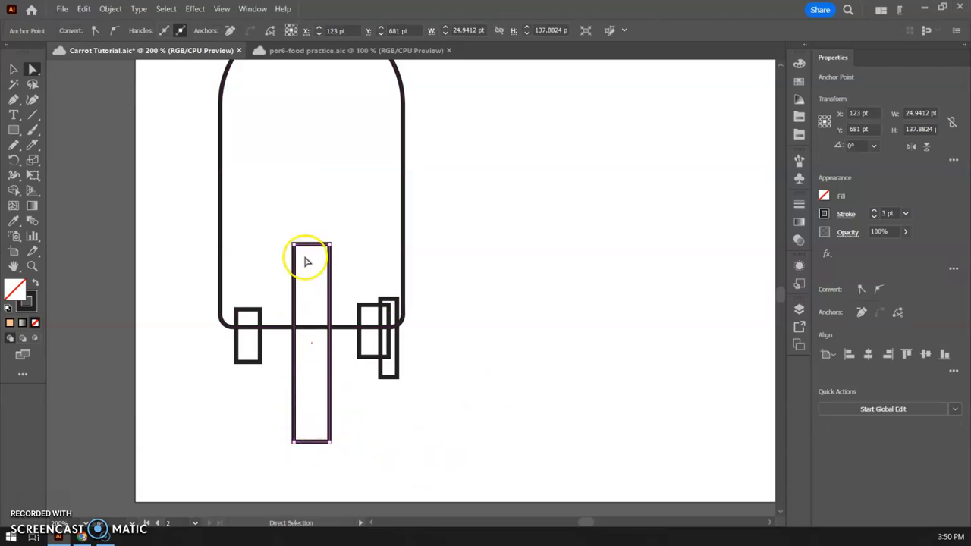
pyautogui.click(408, 466)
pyautogui.click(329, 369)
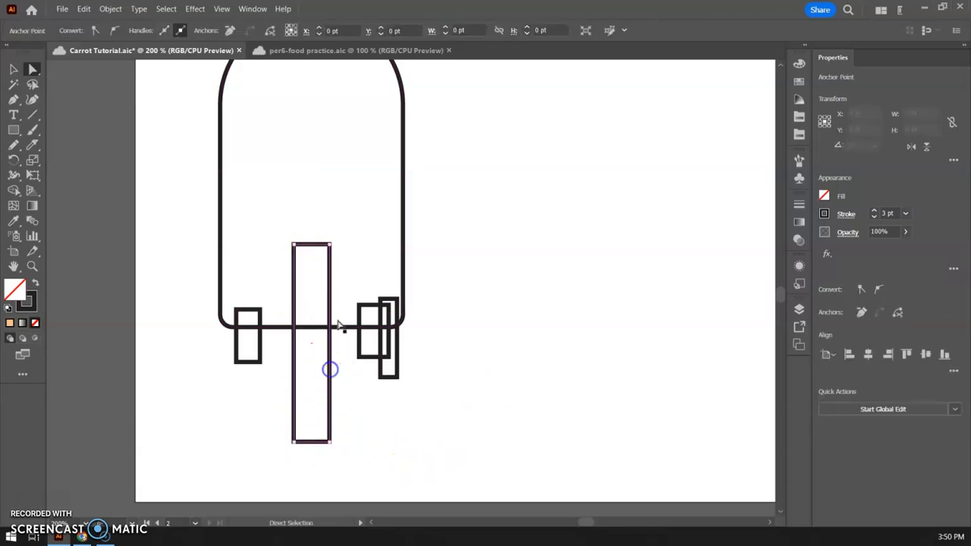
pyautogui.click(328, 251)
pyautogui.moveTo(267, 439); pyautogui.dragTo(319, 388)
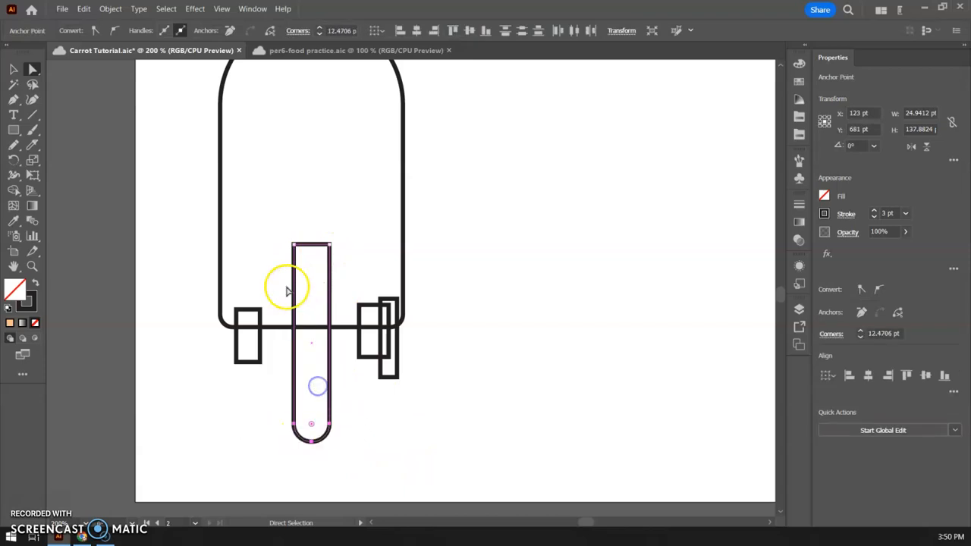
# - Fully round all four corners of the left drip rectangle into a capsule shape
pyautogui.click(251, 361)
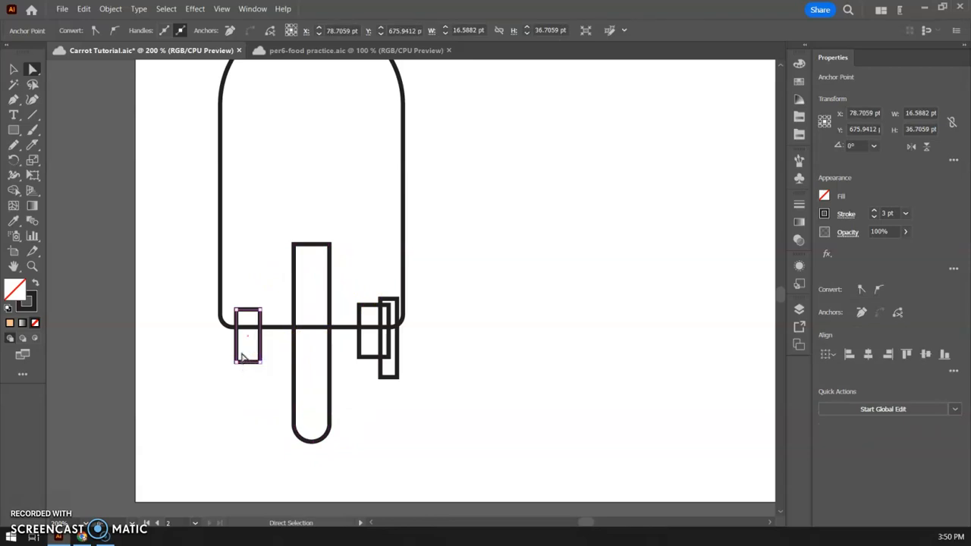
pyautogui.hotkey('ctrl', '=')
pyautogui.moveTo(433, 314); pyautogui.dragTo(337, 346)
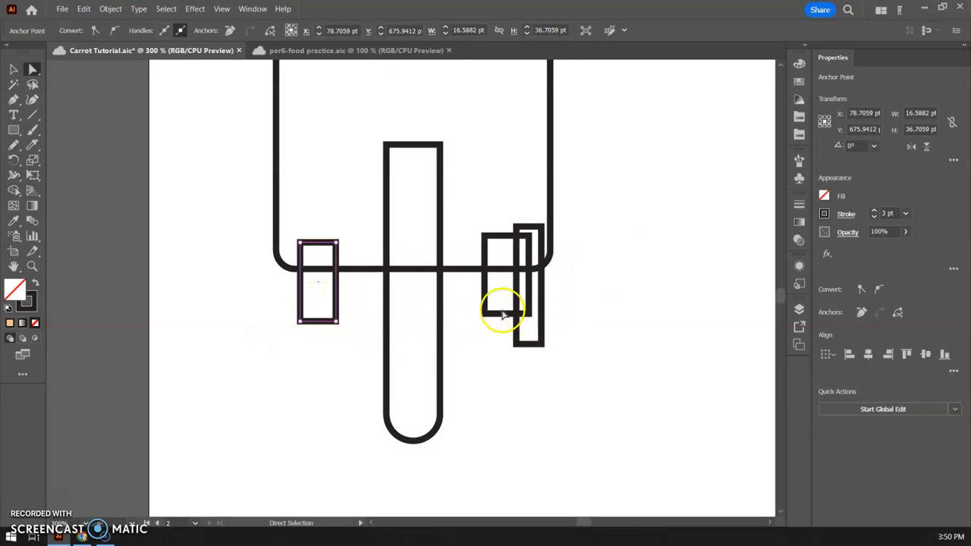
pyautogui.click(13, 69)
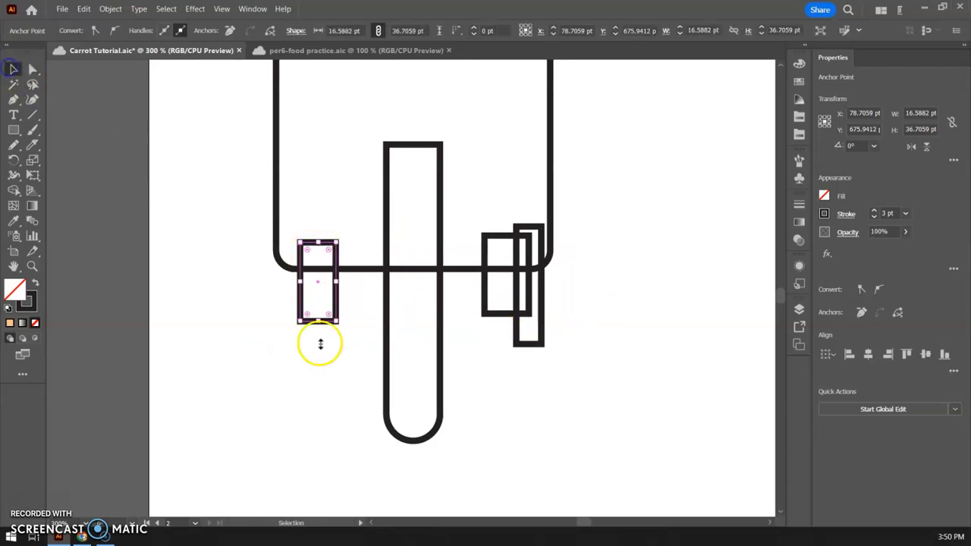
pyautogui.moveTo(310, 316); pyautogui.dragTo(318, 293)
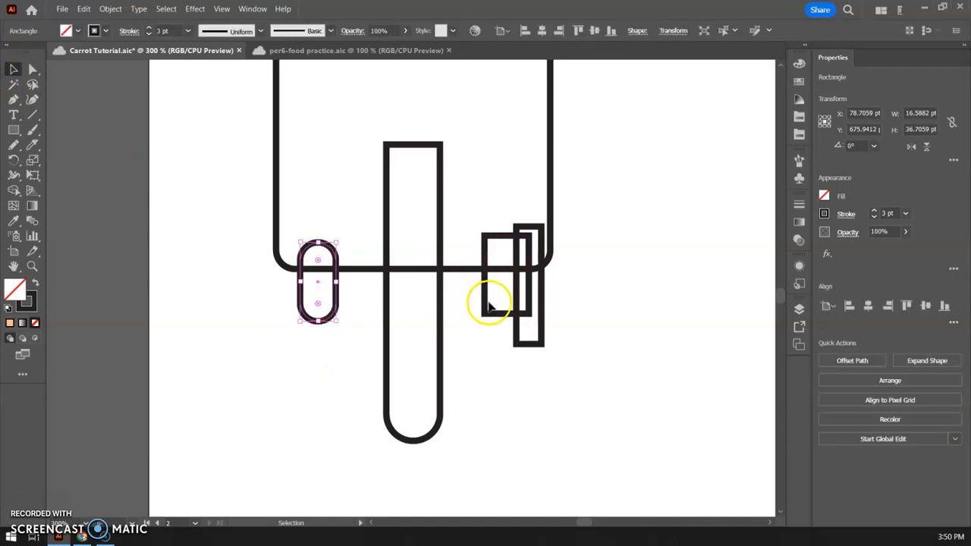
# - Fully round all corners of the two overlapping drip rectangles at the body's right side
pyautogui.click(485, 302)
pyautogui.moveTo(492, 309); pyautogui.dragTo(503, 278)
pyautogui.click(532, 342)
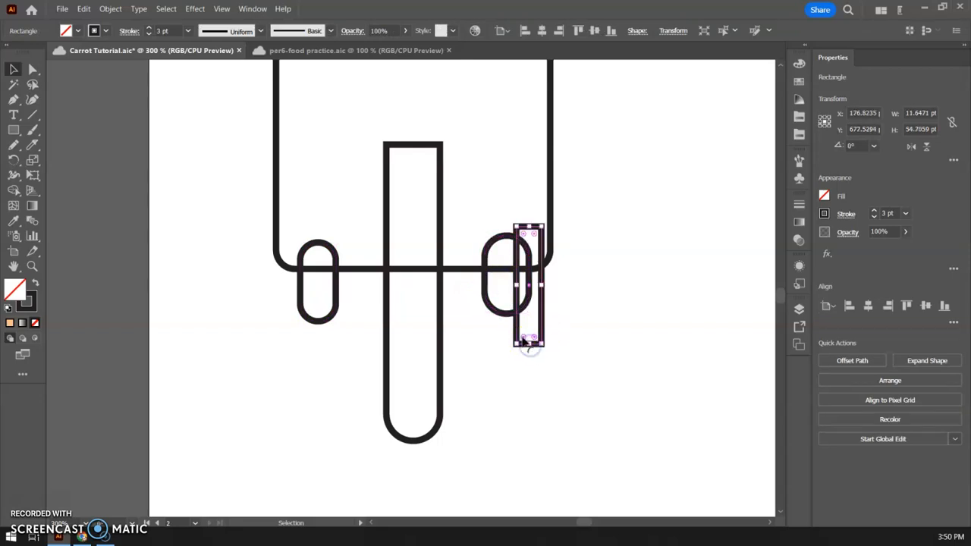
pyautogui.moveTo(525, 339); pyautogui.dragTo(532, 314)
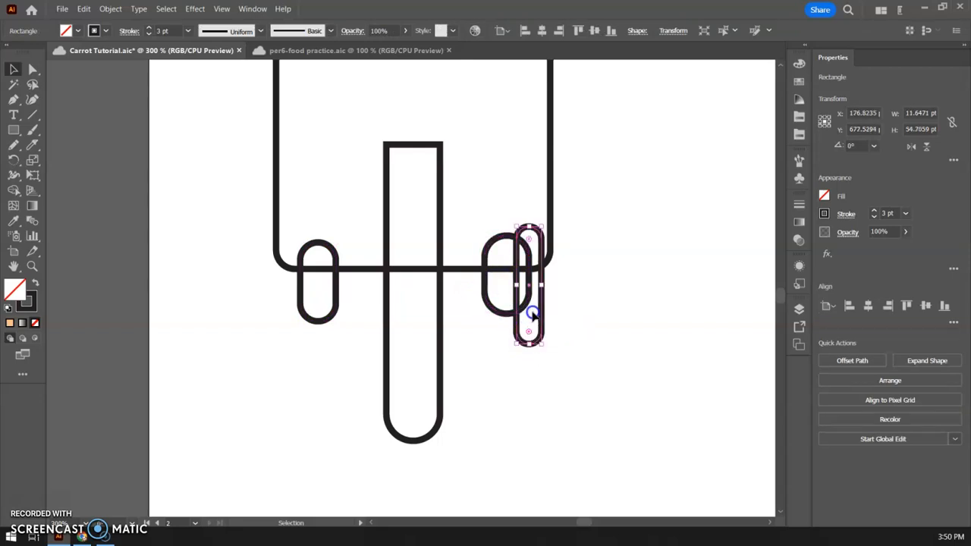
pyautogui.click(639, 306)
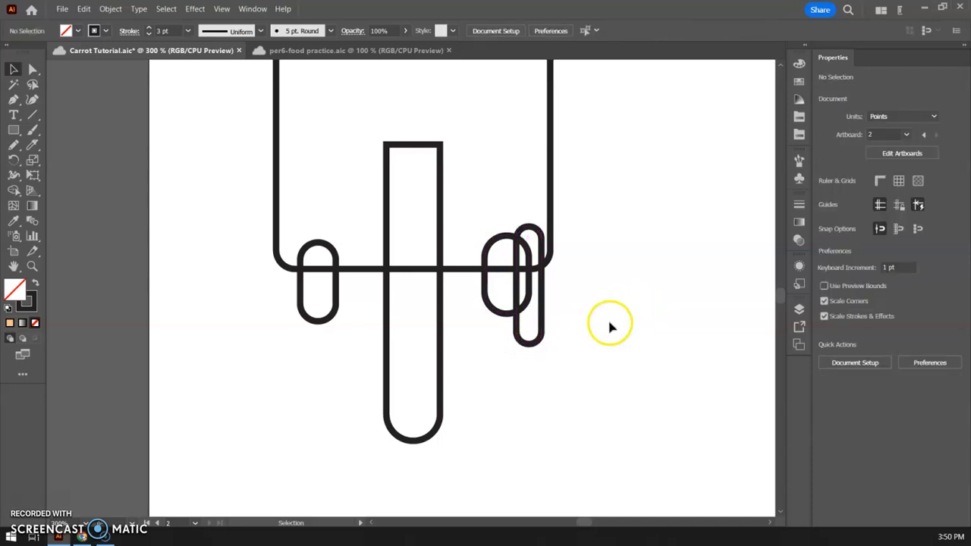
# - Merge the body, all drips and the stick's overlapping upper part with the Shape Builder, keeping the lower stick as a separate shape
pyautogui.hotkey('ctrl', '-')
pyautogui.hotkey('ctrl', '-')
pyautogui.moveTo(569, 321); pyautogui.dragTo(575, 430)
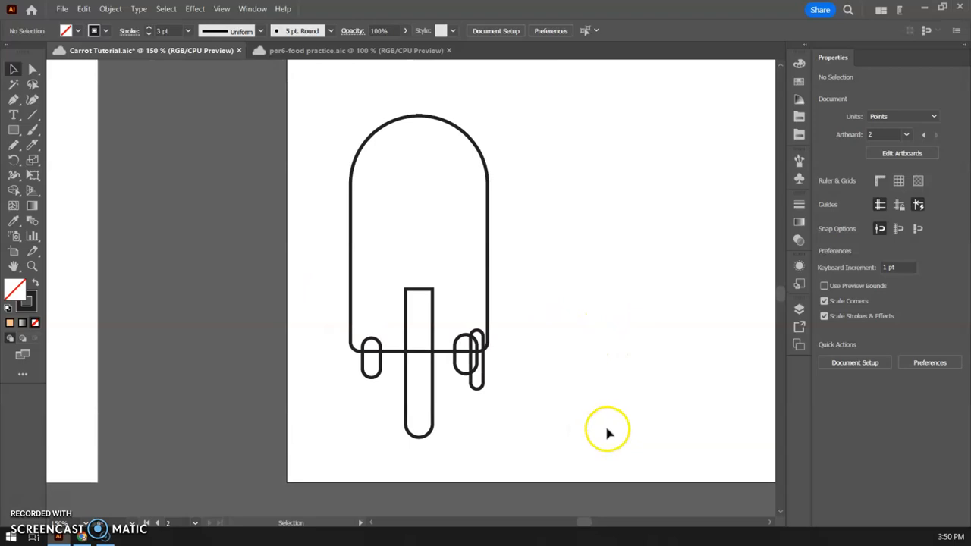
pyautogui.moveTo(320, 100); pyautogui.dragTo(517, 450)
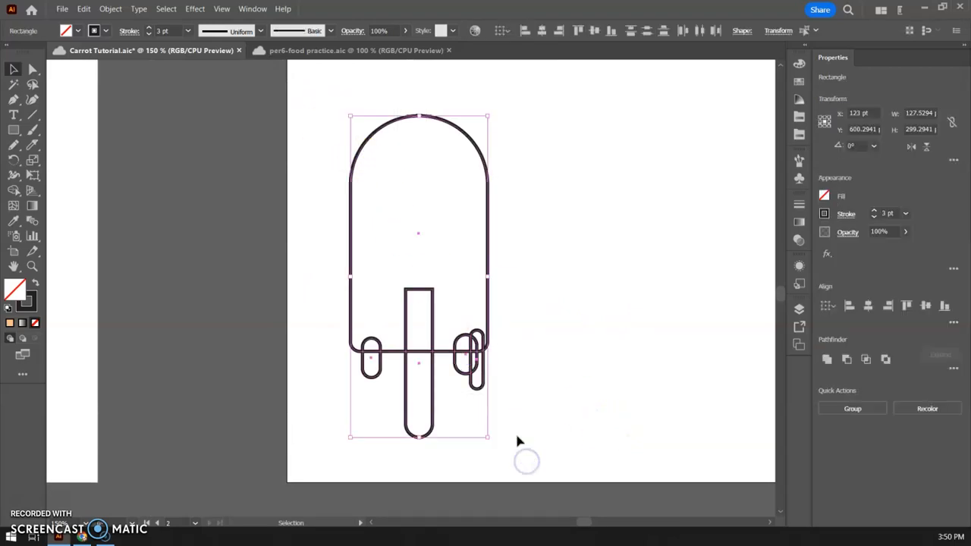
pyautogui.click(14, 191)
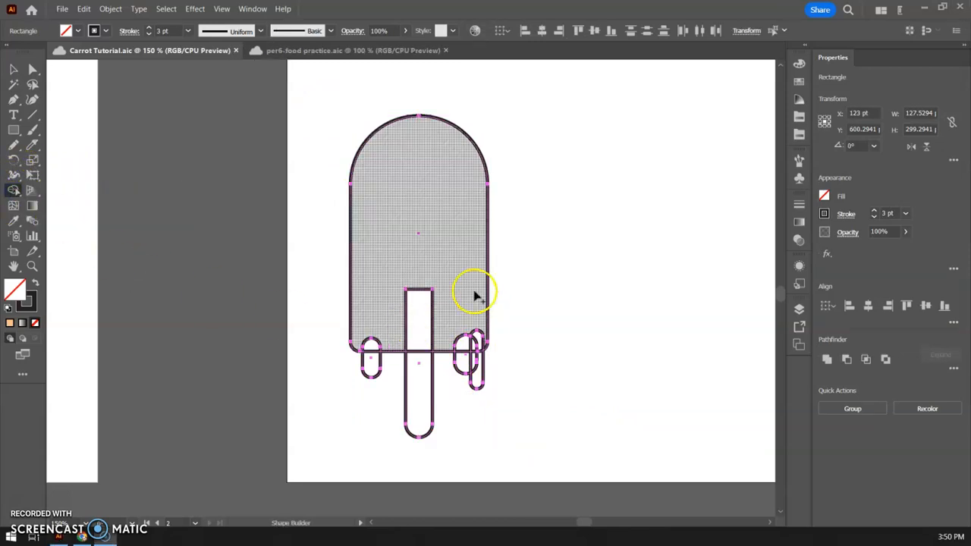
pyautogui.moveTo(447, 243); pyautogui.dragTo(459, 308)
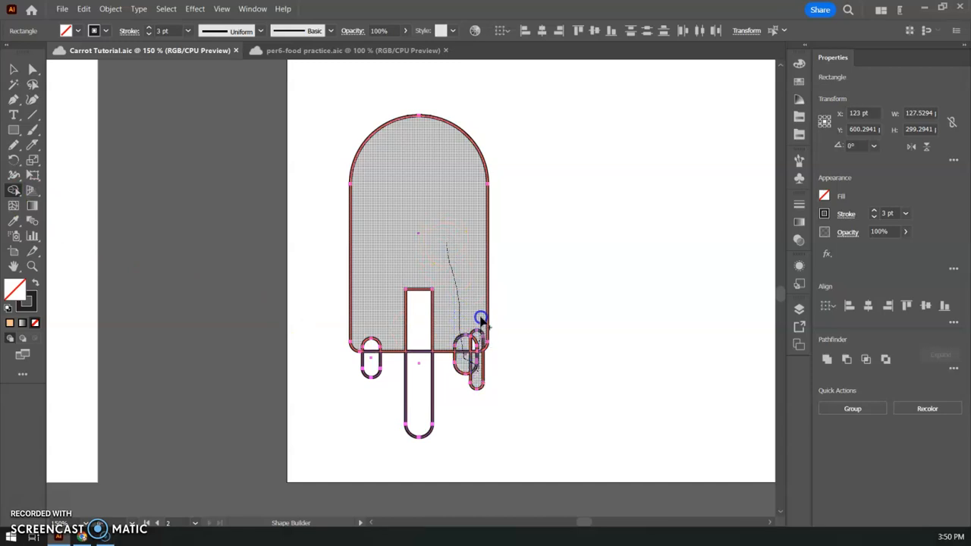
pyautogui.moveTo(476, 341); pyautogui.dragTo(476, 345)
pyautogui.moveTo(370, 310); pyautogui.dragTo(372, 370)
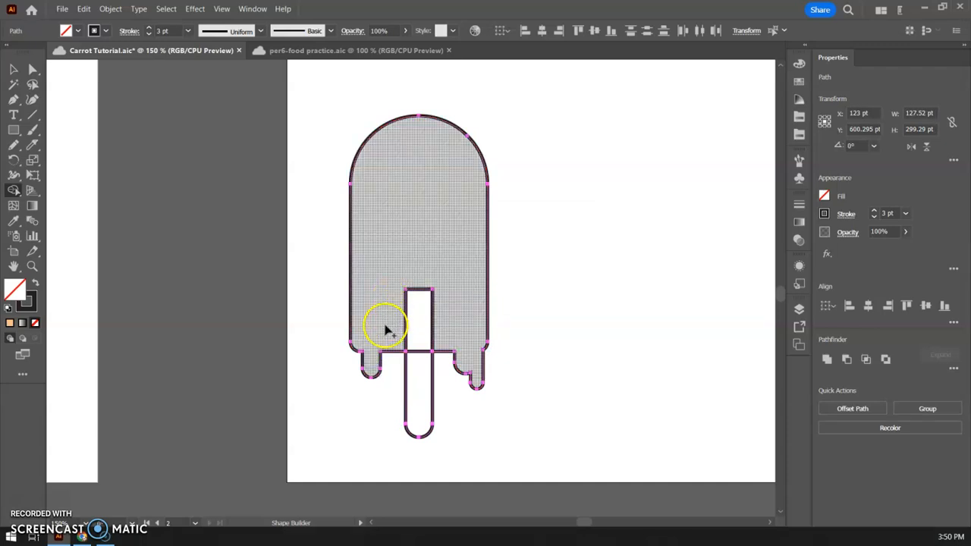
pyautogui.moveTo(459, 329); pyautogui.dragTo(393, 328)
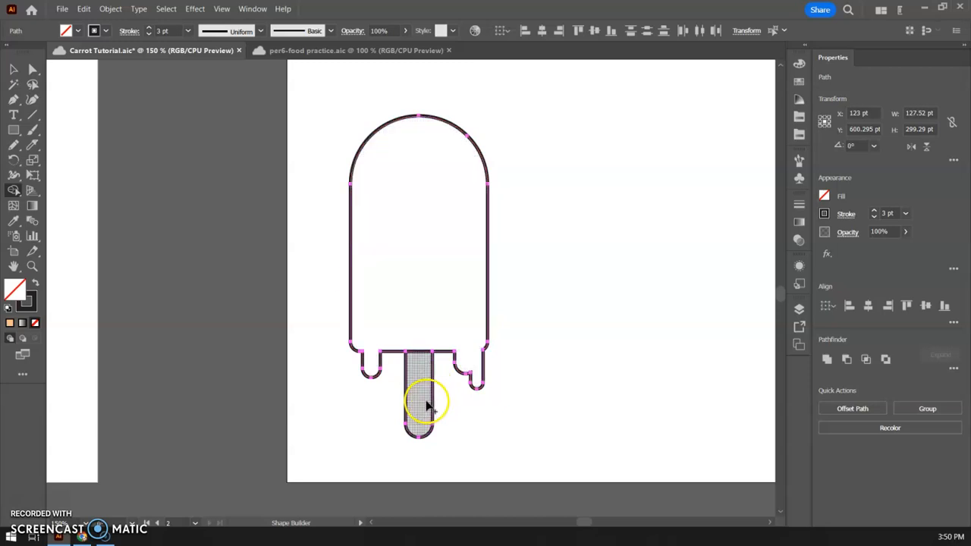
# - Draw three overlapping ellipses across the body's upper-left curve for a bite mark, with the topmost one about 38 pt wide
pyautogui.click(12, 137)
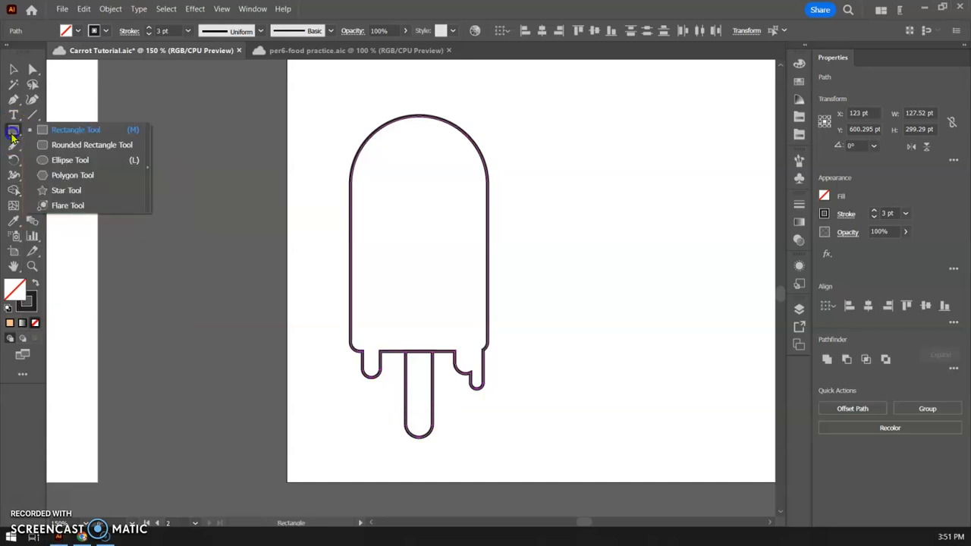
pyautogui.click(50, 164)
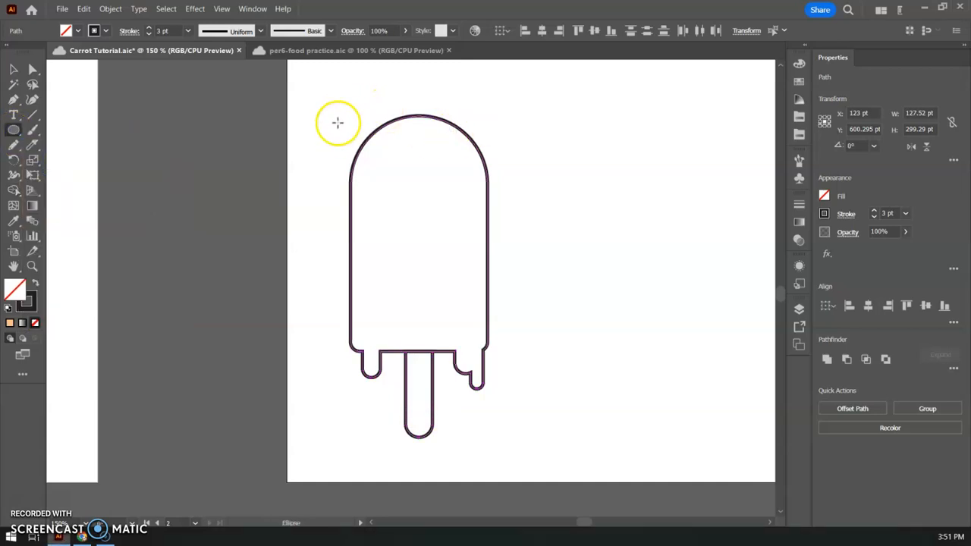
pyautogui.moveTo(350, 117); pyautogui.dragTo(402, 172)
pyautogui.moveTo(321, 150); pyautogui.dragTo(372, 195)
pyautogui.moveTo(374, 100); pyautogui.dragTo(407, 137)
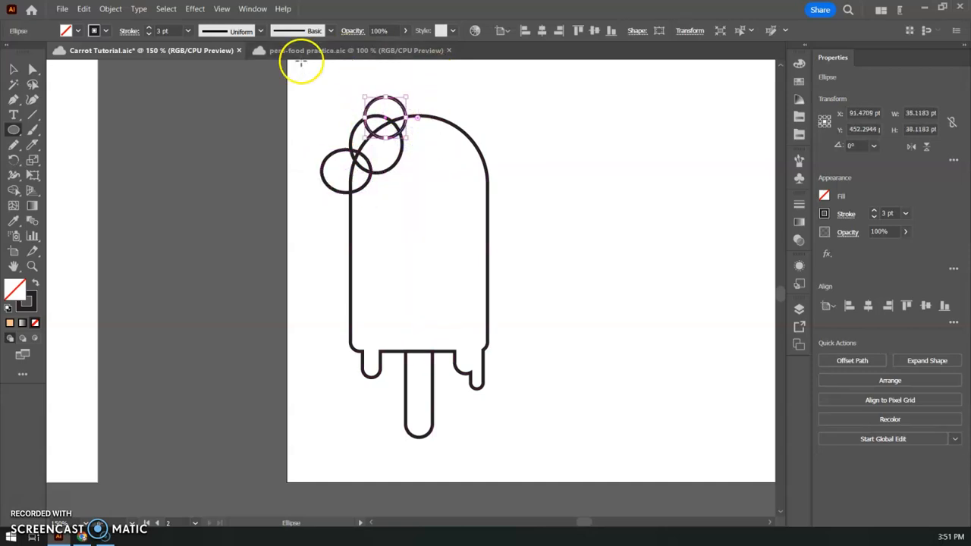
# - Cut the bite out of the body by removing the three ellipses and their overlaps with the Shape Builder
pyautogui.click(21, 69)
pyautogui.moveTo(309, 95); pyautogui.dragTo(454, 211)
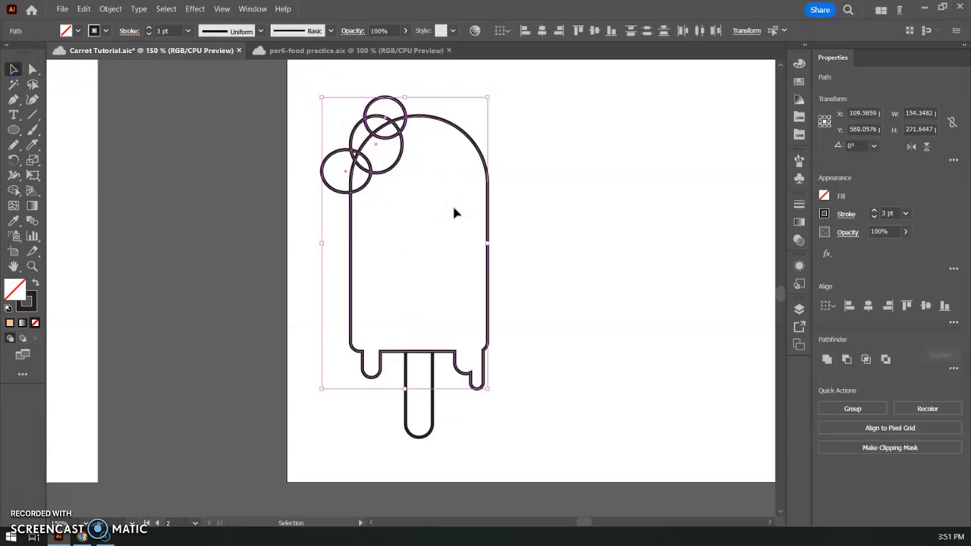
pyautogui.click(14, 191)
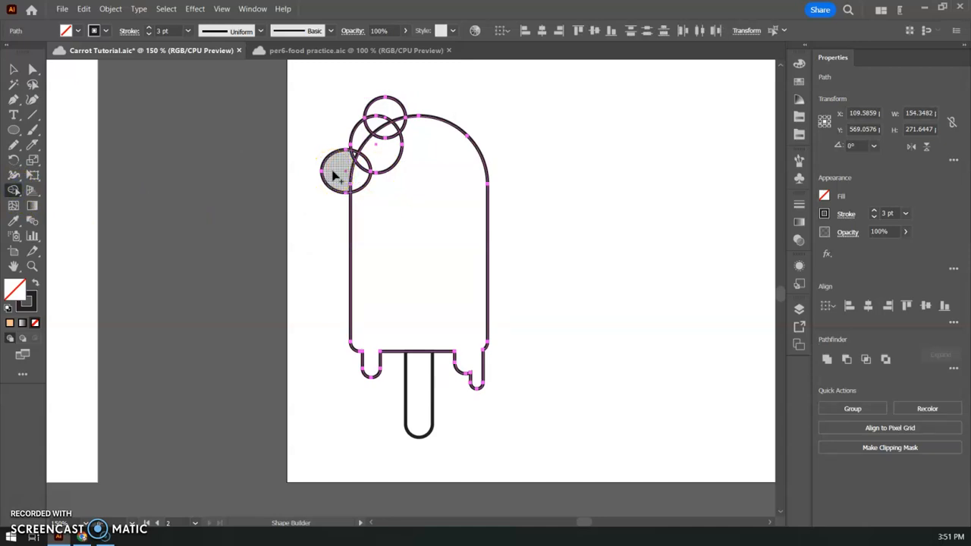
pyautogui.moveTo(356, 174); pyautogui.dragTo(380, 125)
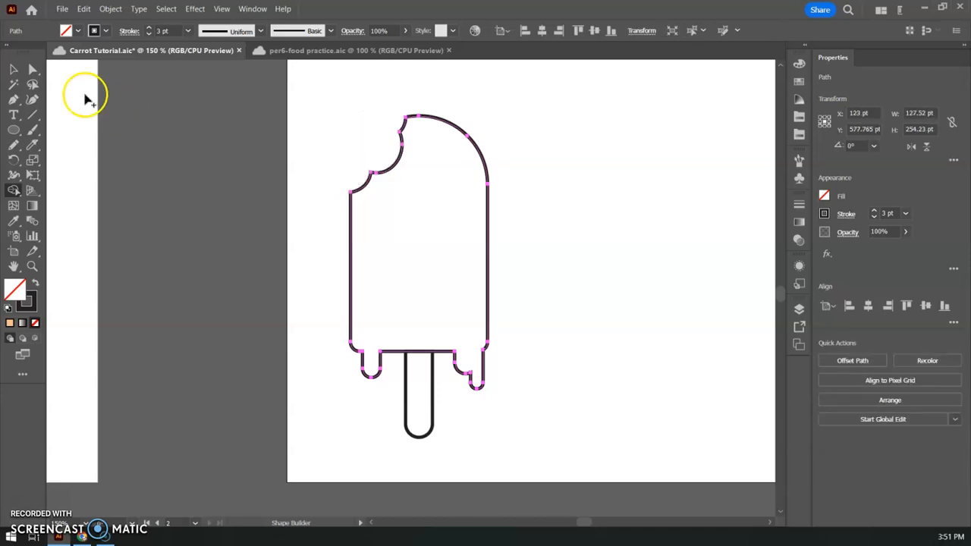
pyautogui.click(13, 70)
pyautogui.click(343, 93)
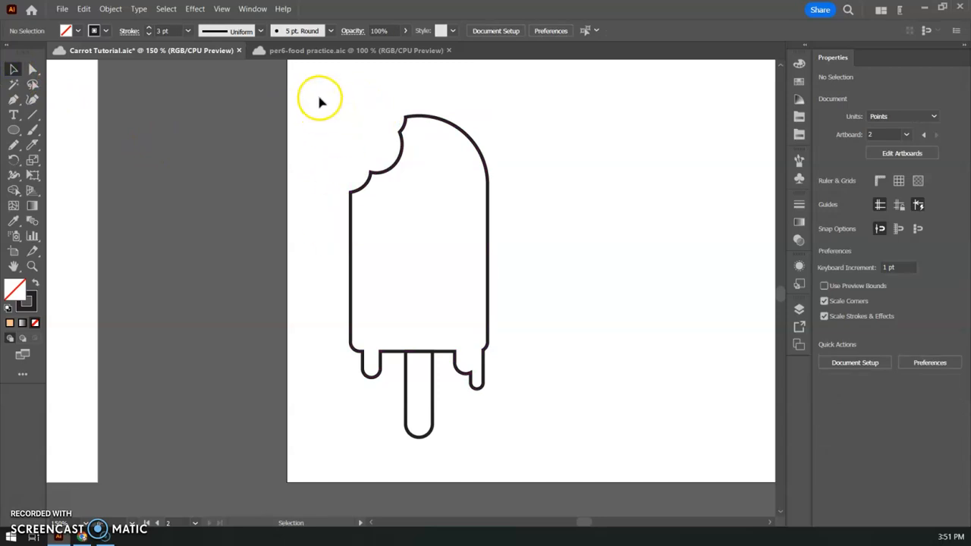
# - Duplicate the whole popsicle outline, body and stick, about 191 pt to the right of the original
pyautogui.moveTo(319, 99); pyautogui.dragTo(520, 461)
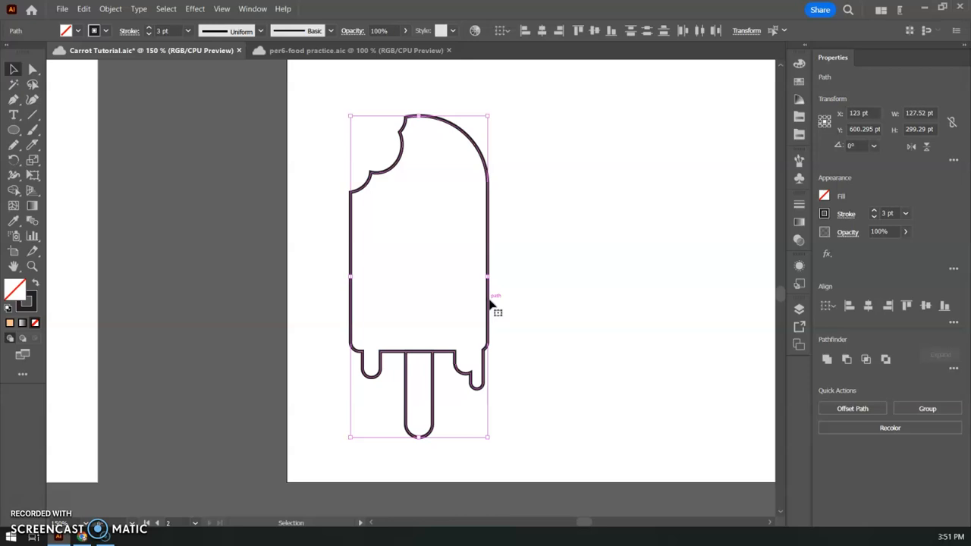
pyautogui.moveTo(490, 301); pyautogui.dragTo(693, 306)
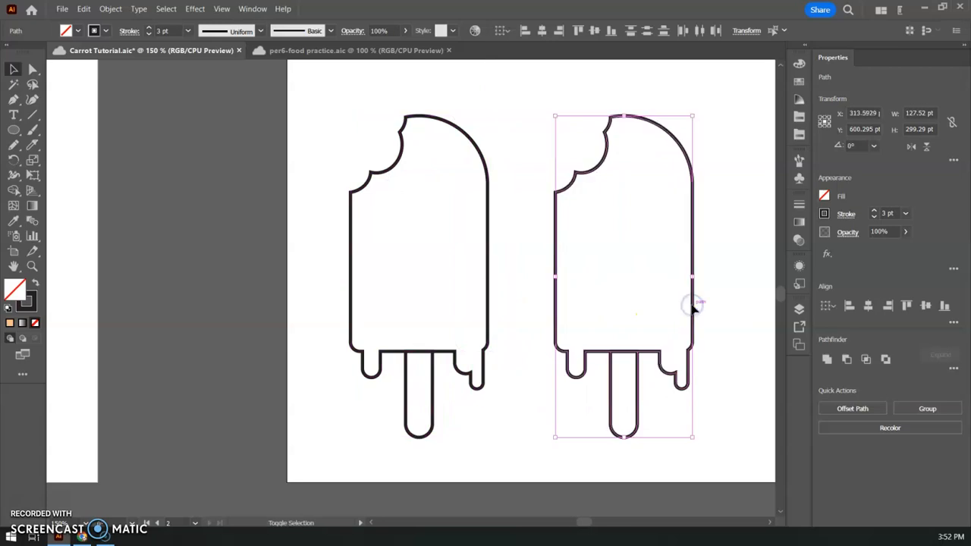
pyautogui.click(484, 101)
# - Fill the original popsicle's body with the medium purple swatch from the Vegetables color library
pyautogui.moveTo(306, 98); pyautogui.dragTo(502, 345)
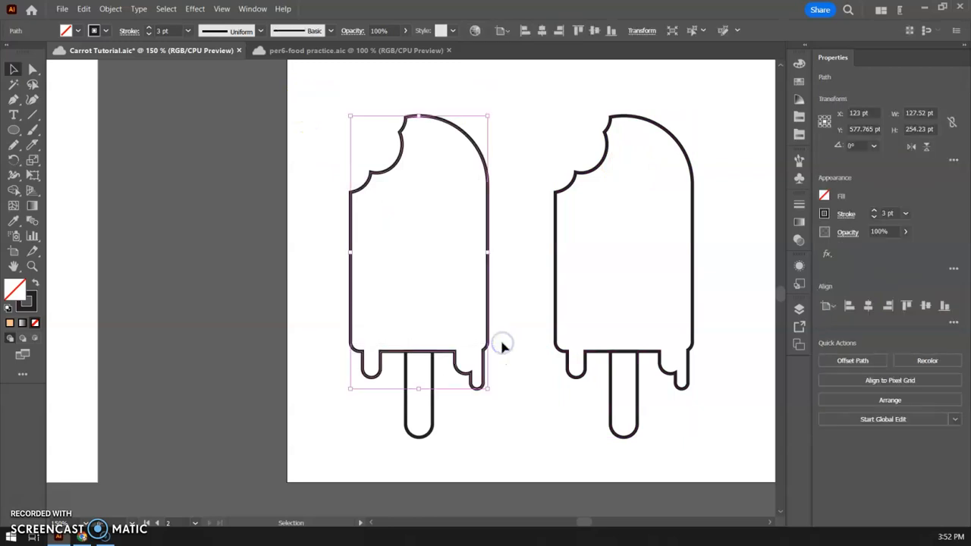
pyautogui.click(800, 116)
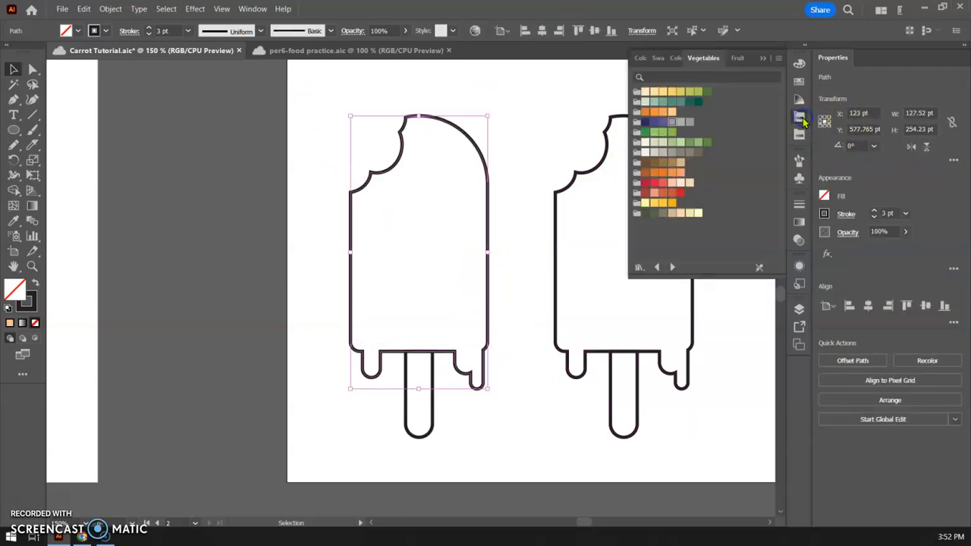
pyautogui.click(662, 123)
pyautogui.click(671, 122)
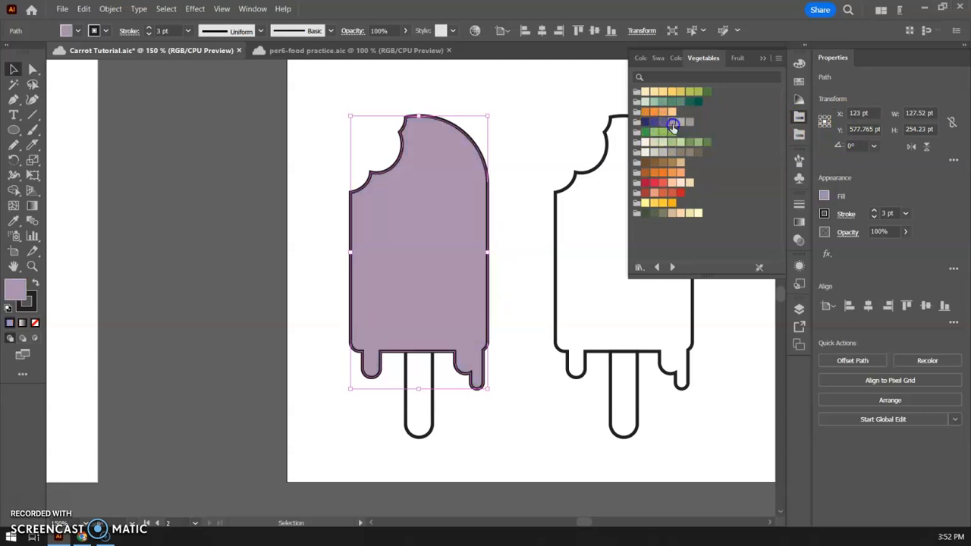
pyautogui.click(662, 123)
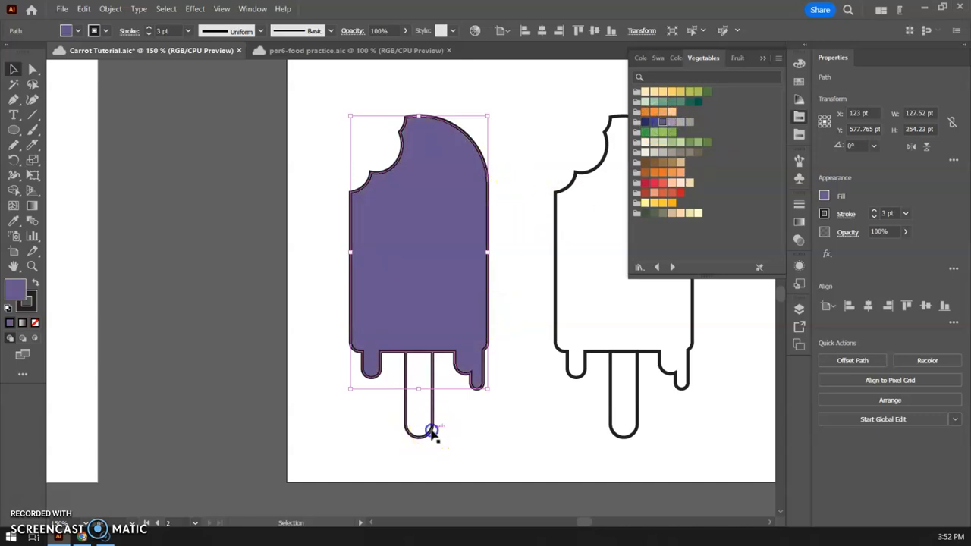
# - Fill the original popsicle's stick with the light tan swatch C=16 M=25 Y=49 K=0
pyautogui.click(429, 431)
pyautogui.click(680, 165)
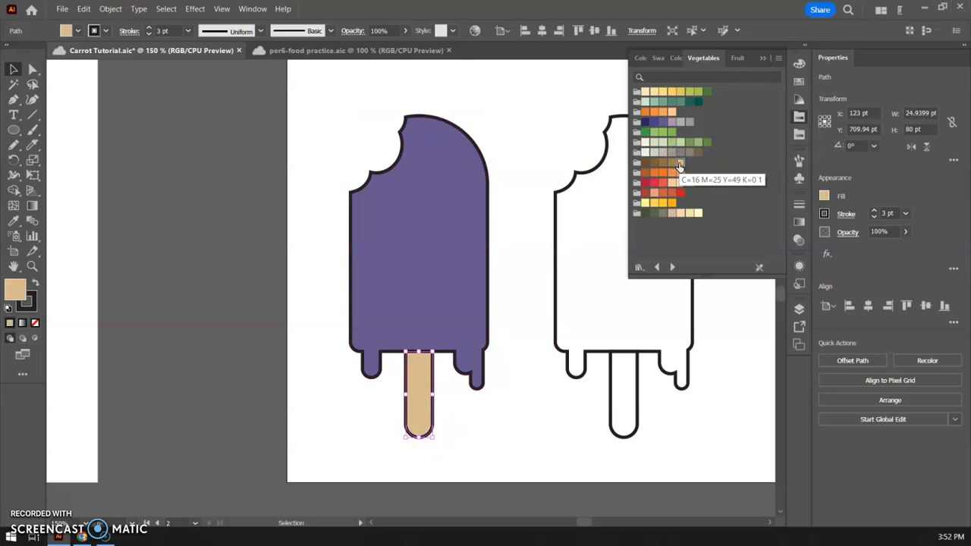
pyautogui.click(517, 138)
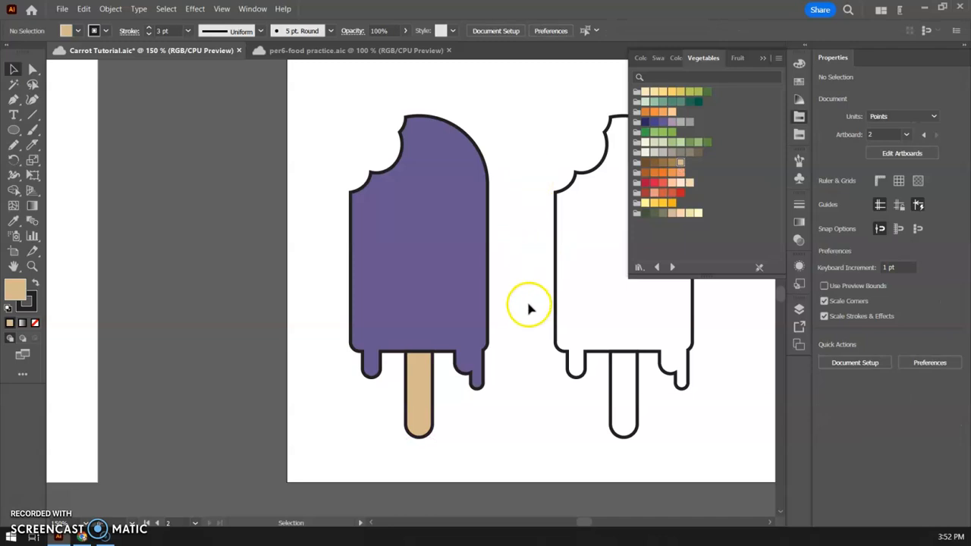
# - Try a winding freehand Knife cut across the colored popsicle's body and stick with nothing selected
pyautogui.click(32, 146)
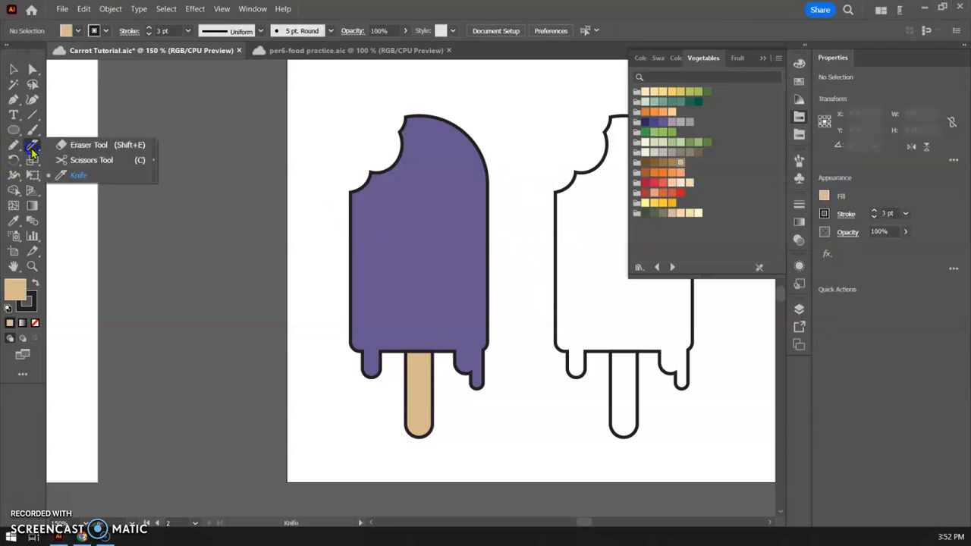
pyautogui.click(74, 176)
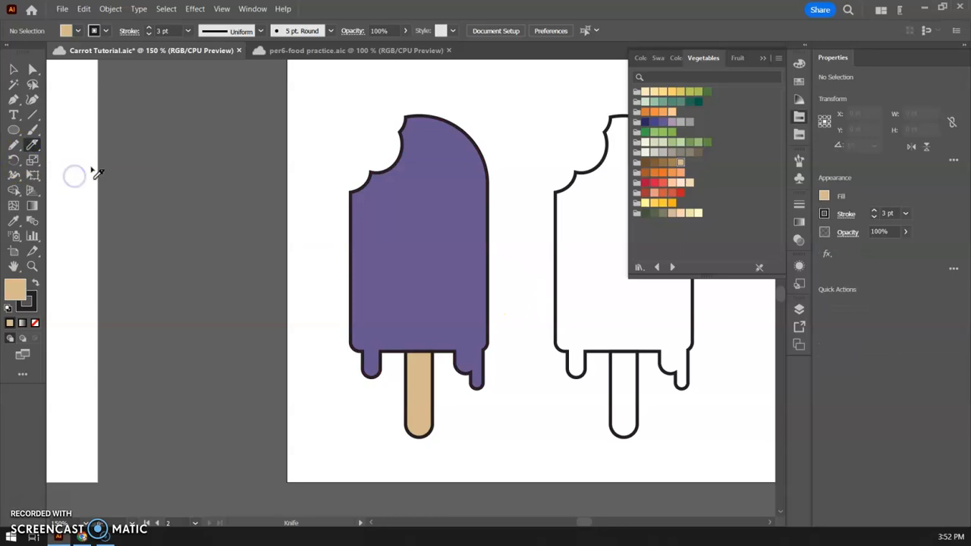
pyautogui.click(252, 9)
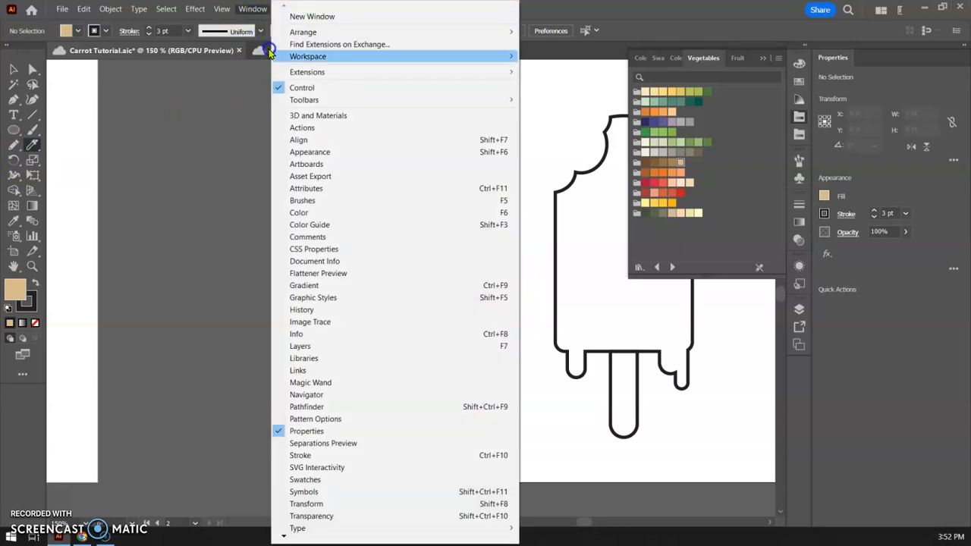
pyautogui.moveTo(330, 98)
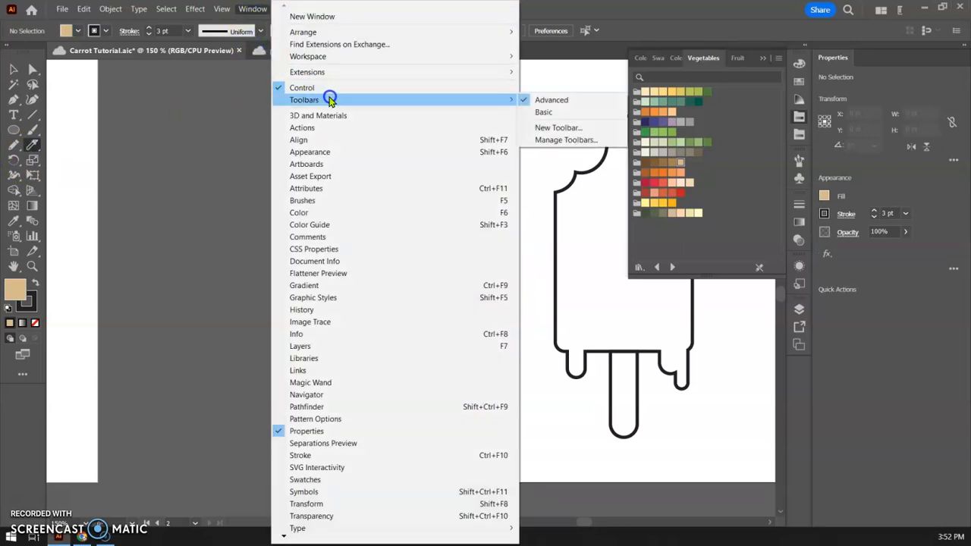
pyautogui.click(571, 100)
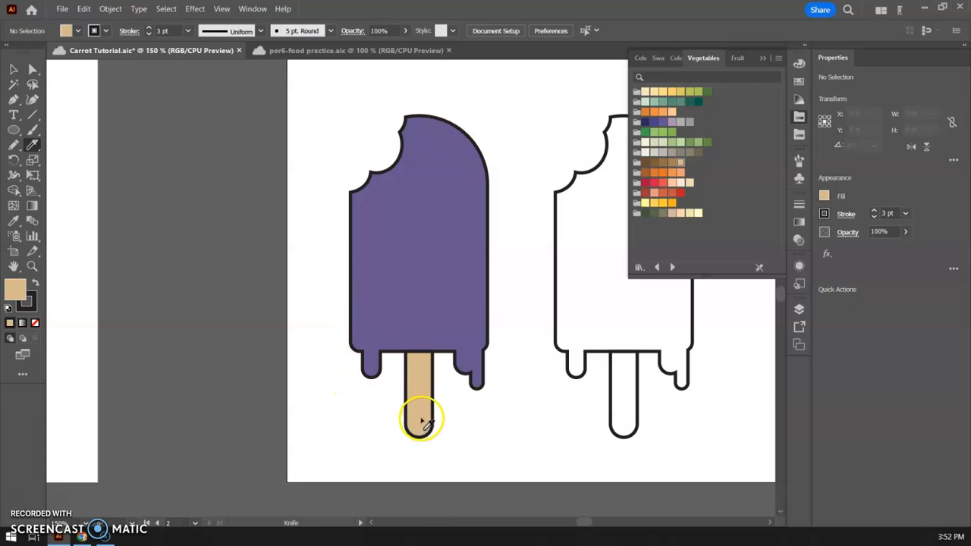
pyautogui.moveTo(480, 121)
pyautogui.mouseDown()
pyautogui.moveTo(481, 160)
pyautogui.moveTo(426, 199)
pyautogui.moveTo(331, 244)
pyautogui.moveTo(320, 272)
pyautogui.moveTo(477, 276)
pyautogui.moveTo(524, 309)
pyautogui.moveTo(458, 328)
pyautogui.mouseUp()
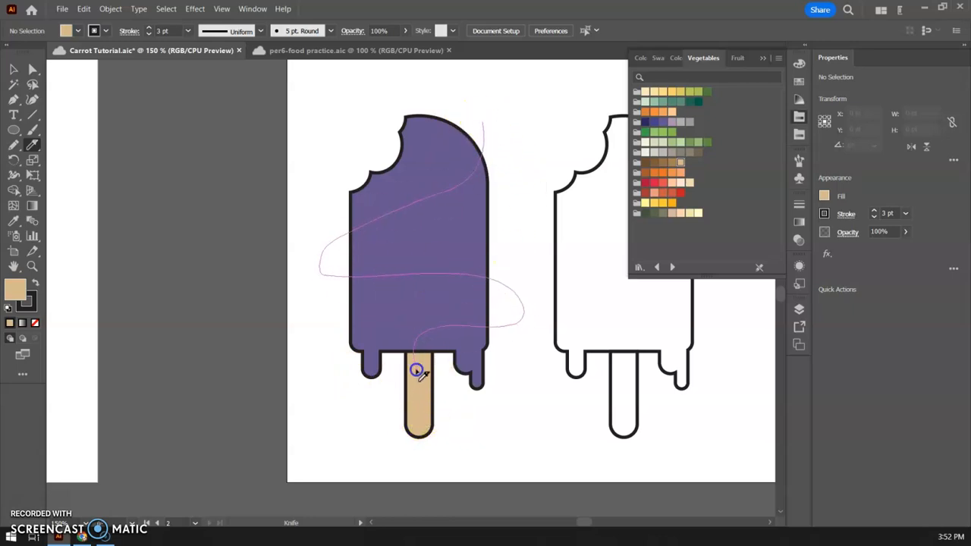
pyautogui.moveTo(479, 423); pyautogui.dragTo(484, 428)
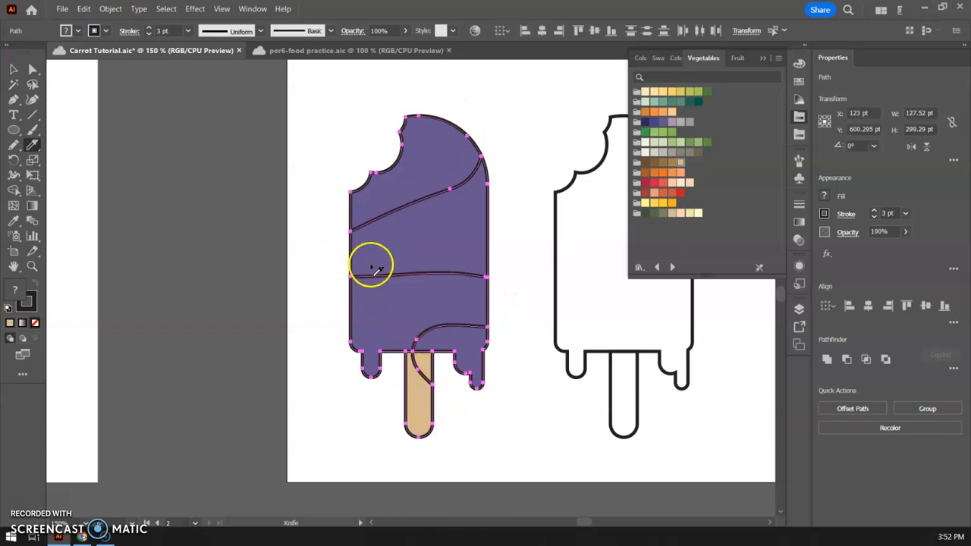
# - Pull the top piece and the middle piece of the cut body away from the rest of the popsicle
pyautogui.click(14, 69)
pyautogui.click(419, 147)
pyautogui.moveTo(418, 146)
pyautogui.mouseDown()
pyautogui.moveTo(402, 76)
pyautogui.moveTo(380, 111)
pyautogui.moveTo(446, 212)
pyautogui.moveTo(408, 154)
pyautogui.mouseUp()
pyautogui.click(357, 169)
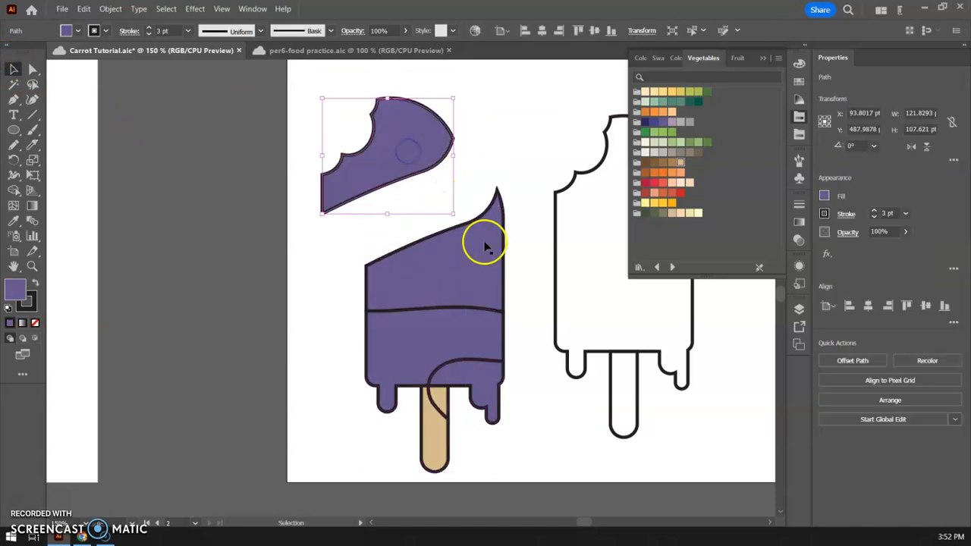
pyautogui.moveTo(481, 276); pyautogui.dragTo(499, 237)
# - Undo the piece moves and the winding Knife cut, and deselect everything
pyautogui.hotkey('ctrl', 'z')
pyautogui.hotkey('ctrl', 'z')
pyautogui.hotkey('ctrl', 'z')
pyautogui.hotkey('ctrl', 'z')
pyautogui.hotkey('ctrl', 'z')
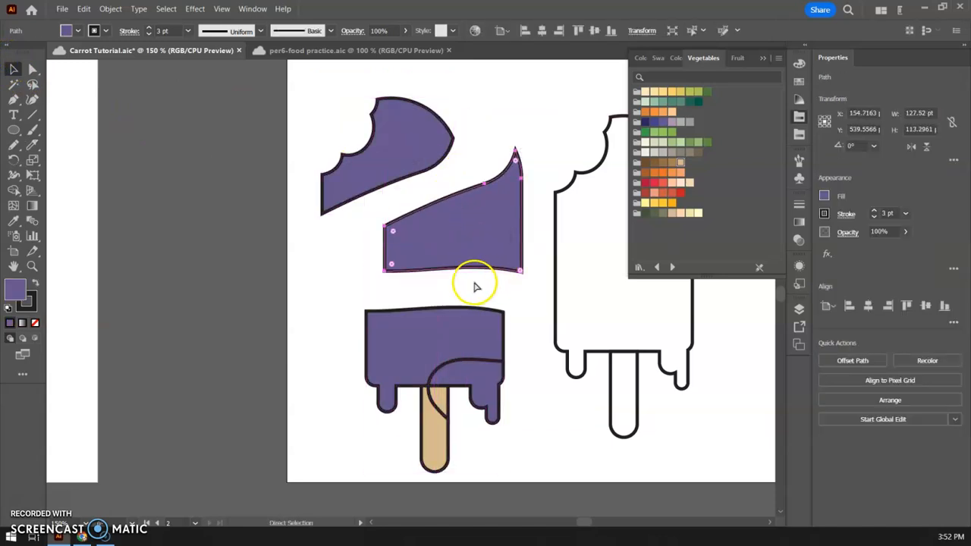
pyautogui.press('a')
pyautogui.hotkey('ctrl', 'z')
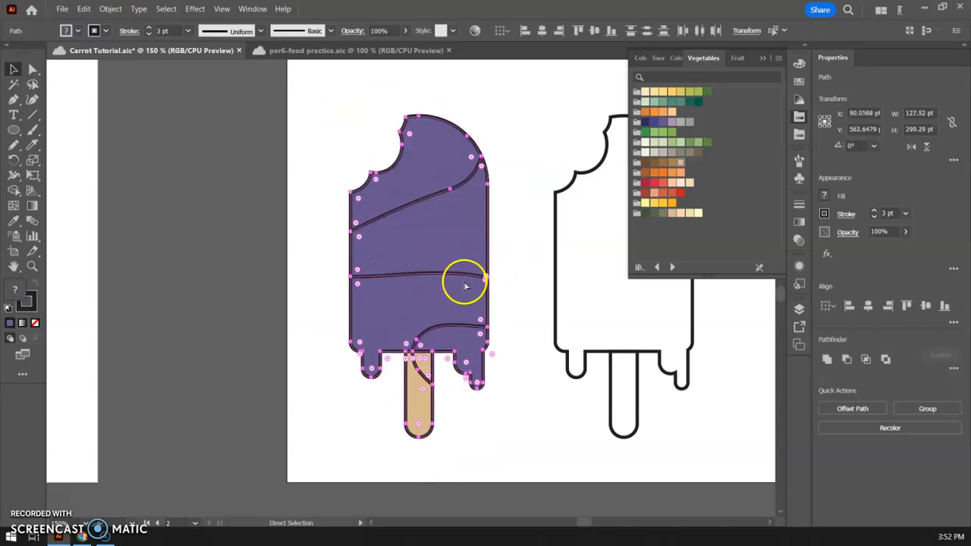
pyautogui.press('v')
pyautogui.hotkey('ctrl', 'shift', 'a')
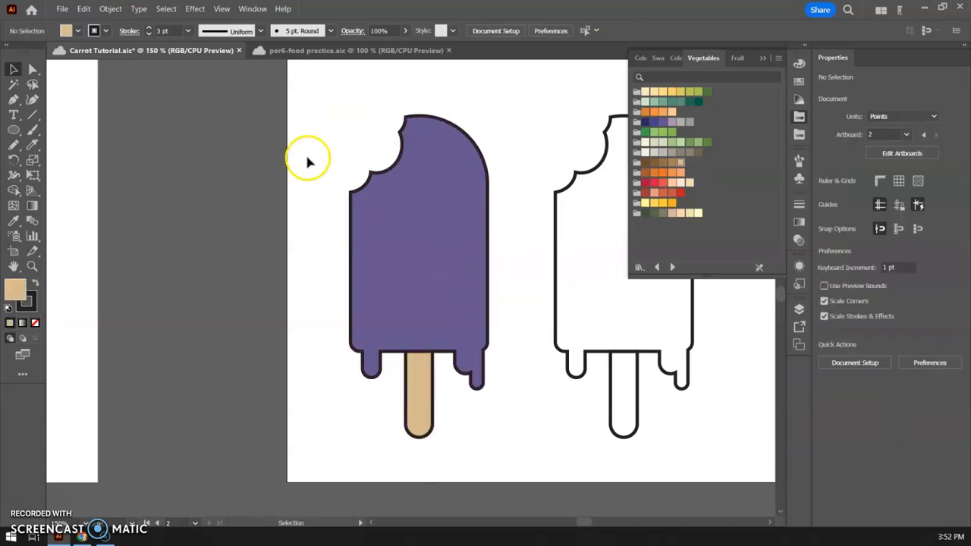
# - Cut only the purple body with a curved Knife line down its right side to the bottom edge beside the stick, redoing the first cut
pyautogui.click(454, 206)
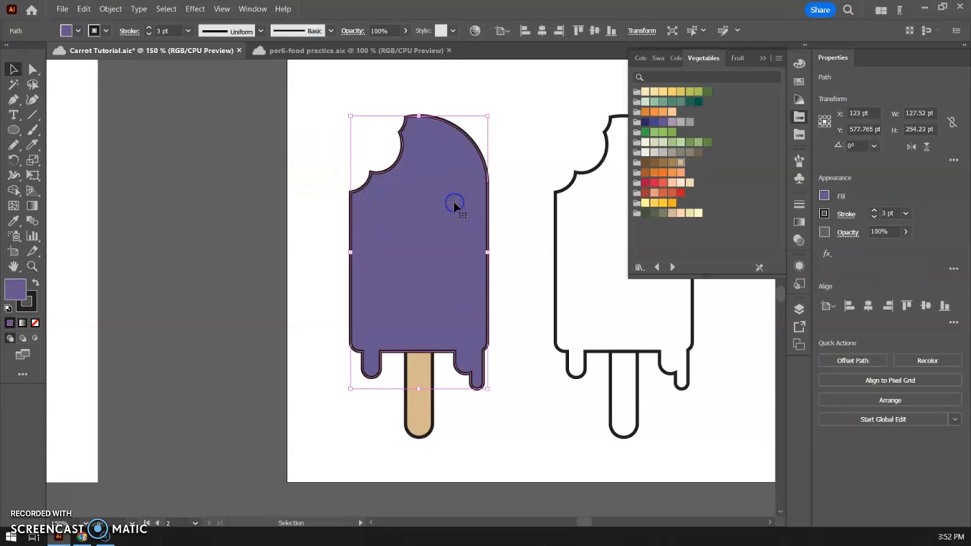
pyautogui.click(33, 148)
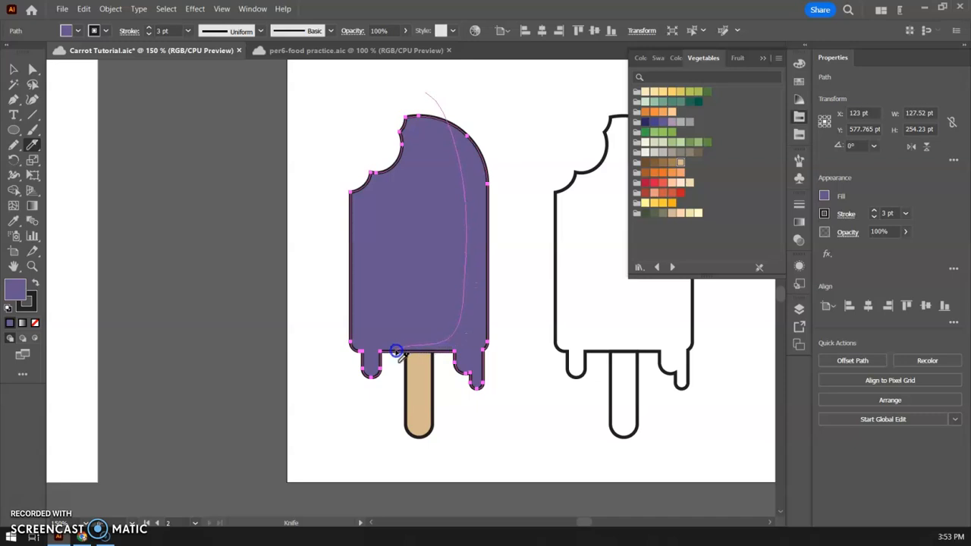
pyautogui.moveTo(377, 376); pyautogui.dragTo(375, 376)
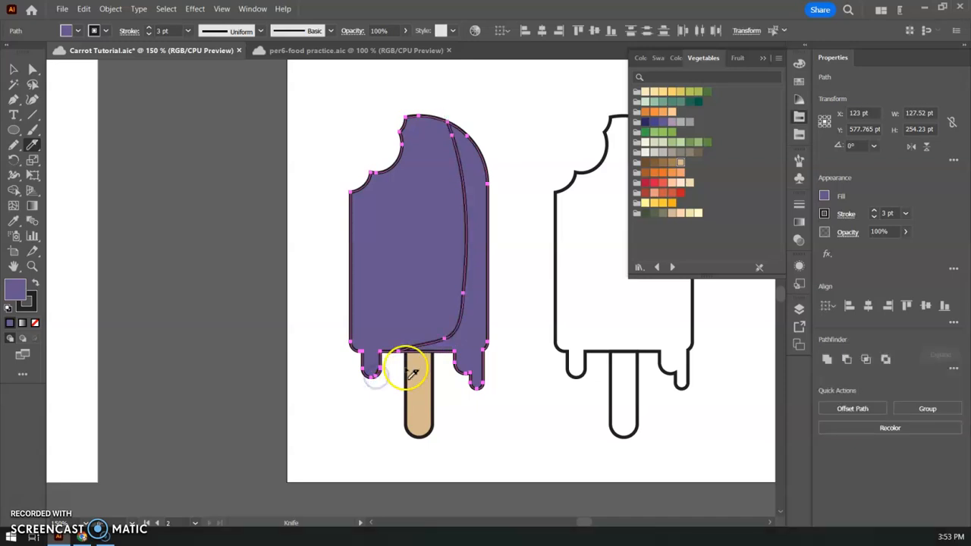
pyautogui.press('v')
pyautogui.hotkey('ctrl', 'z')
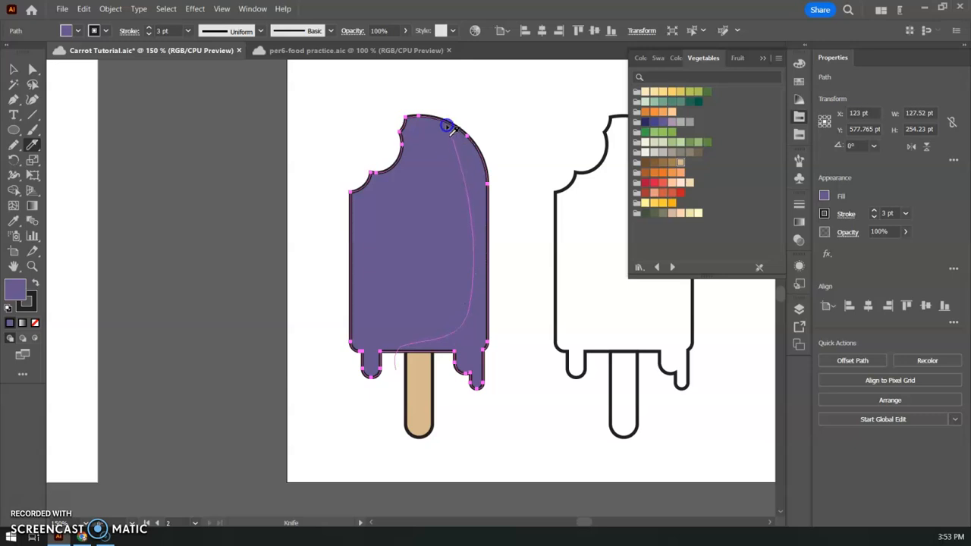
pyautogui.moveTo(415, 95); pyautogui.dragTo(413, 93)
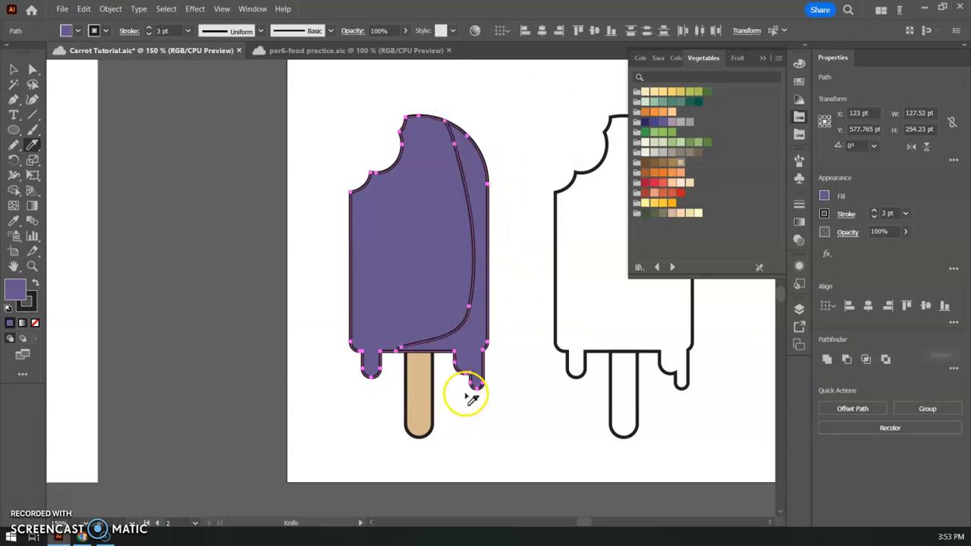
# - Cut only the tan stick with a diagonal Knife line sloping down to the right across its upper part
pyautogui.click(13, 68)
pyautogui.click(418, 425)
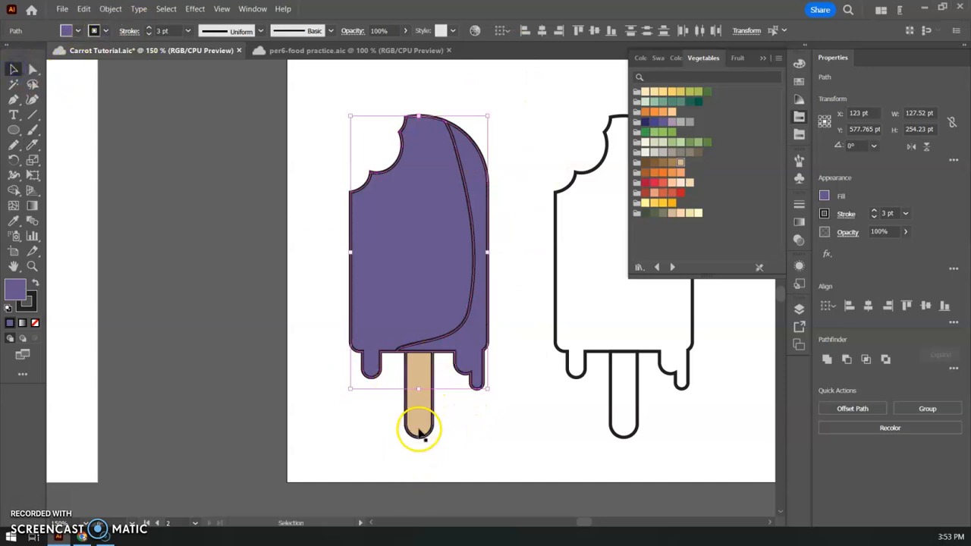
pyautogui.click(32, 144)
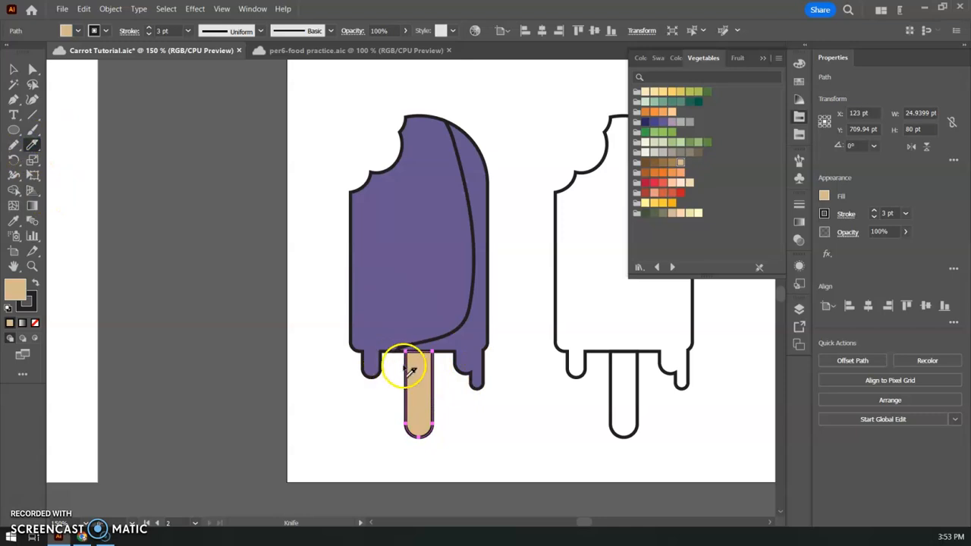
pyautogui.moveTo(398, 367); pyautogui.dragTo(447, 410)
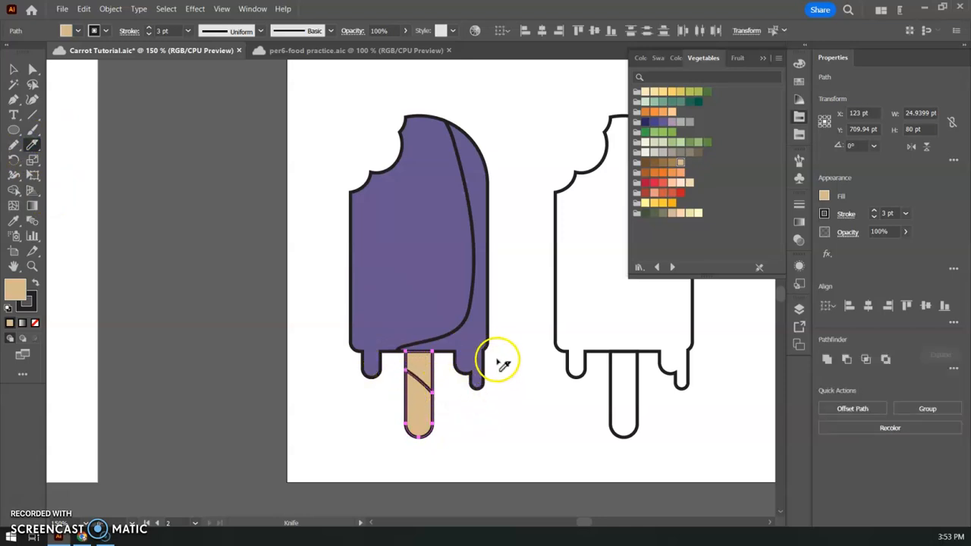
pyautogui.click(14, 69)
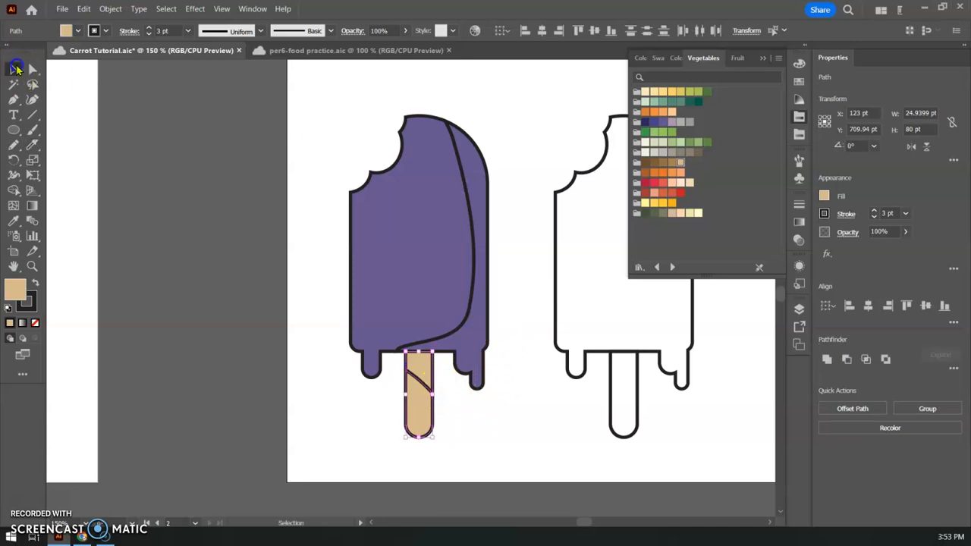
# - Fill the right-hand section of the cut popsicle body with the darker blue-violet Vegetables swatch
pyautogui.click(327, 103)
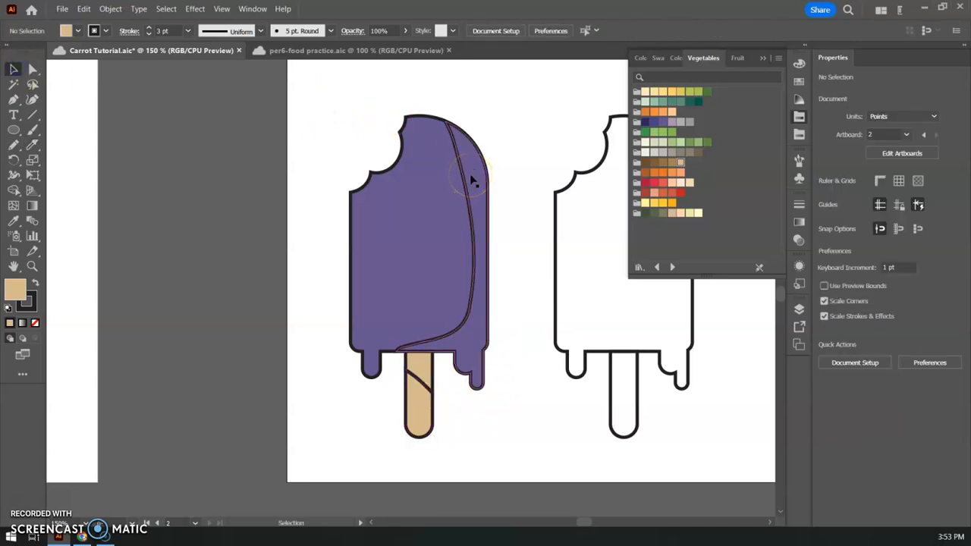
pyautogui.click(472, 181)
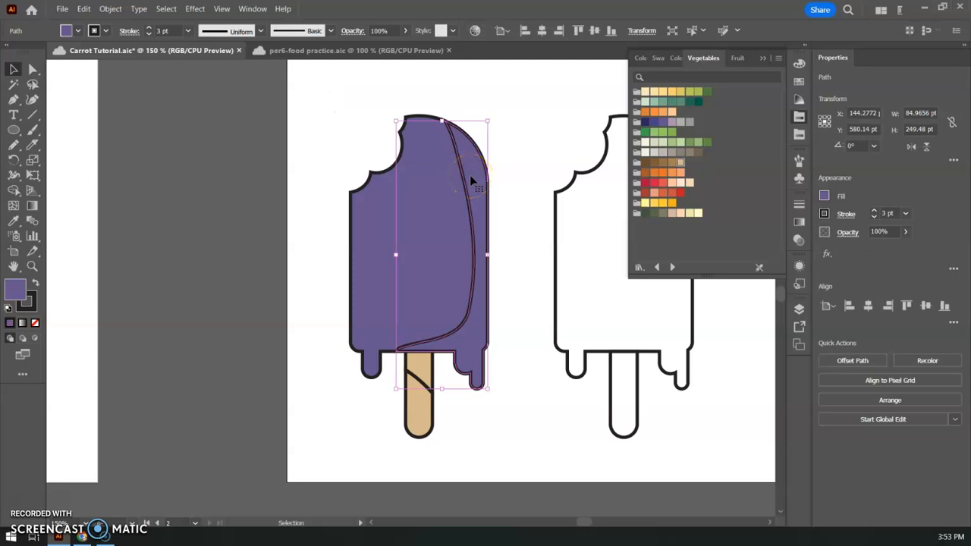
pyautogui.click(656, 123)
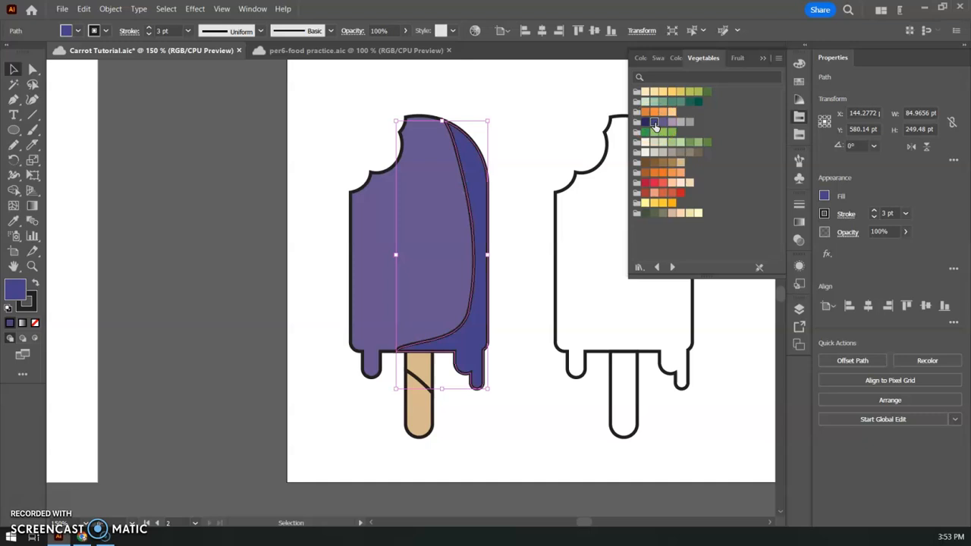
pyautogui.click(499, 438)
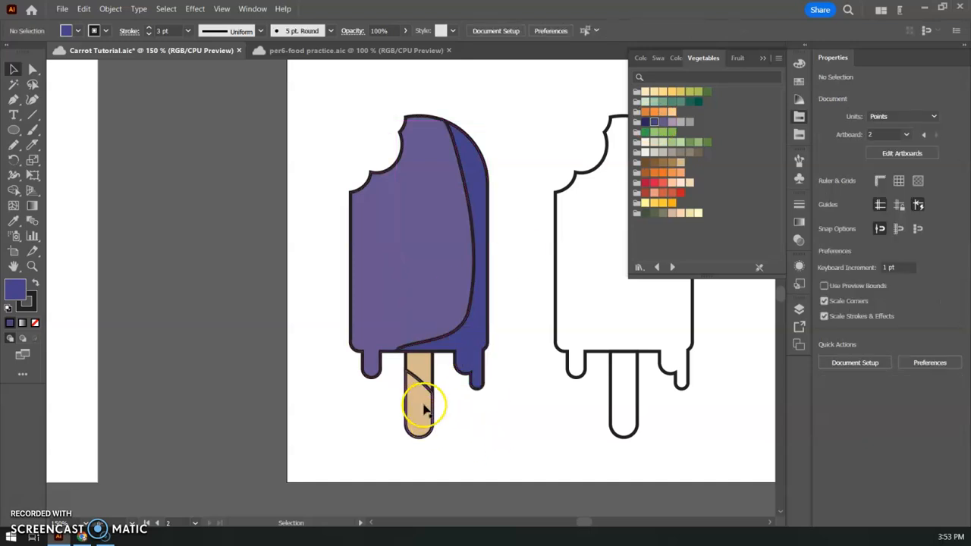
# - Fill the upper piece of the cut stick with the darker brown swatch C=21 M=37 Y=70 K=23
pyautogui.click(429, 371)
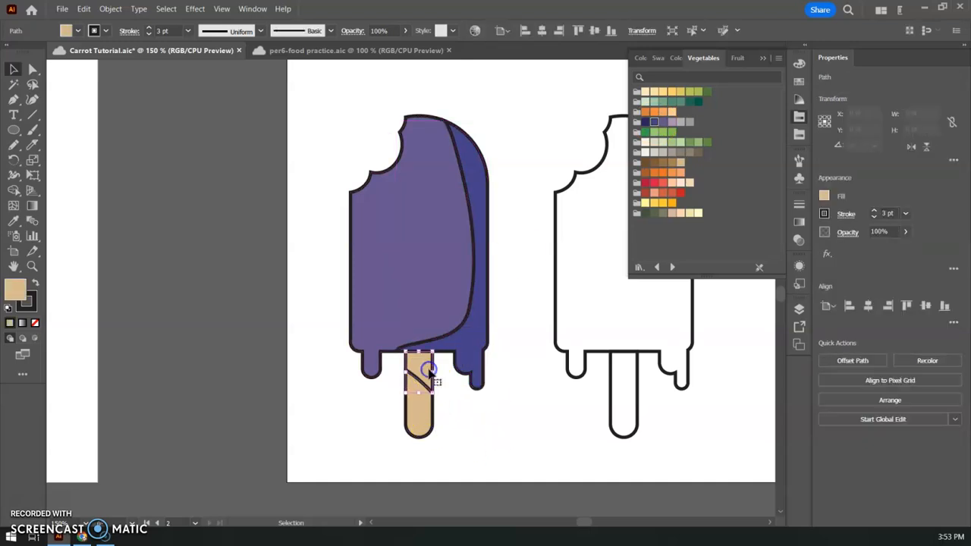
pyautogui.click(670, 164)
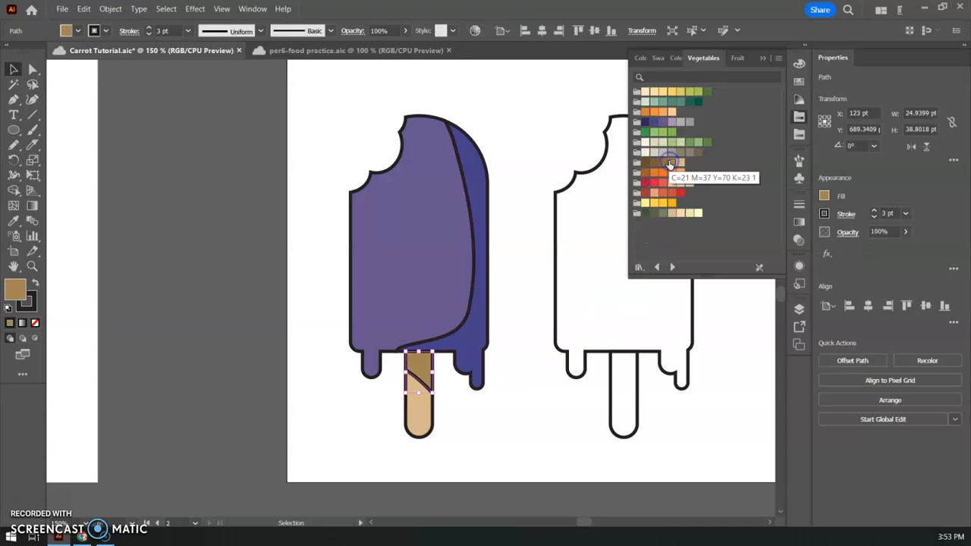
pyautogui.click(478, 418)
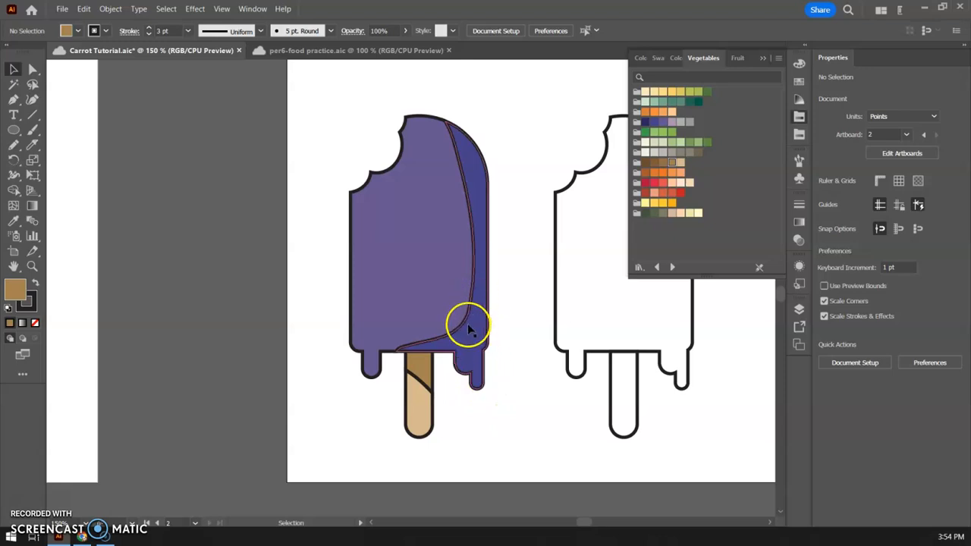
# - Remove the stroke from all pieces of the colored popsicle, setting it to None, and deselect them
pyautogui.moveTo(320, 99); pyautogui.dragTo(506, 460)
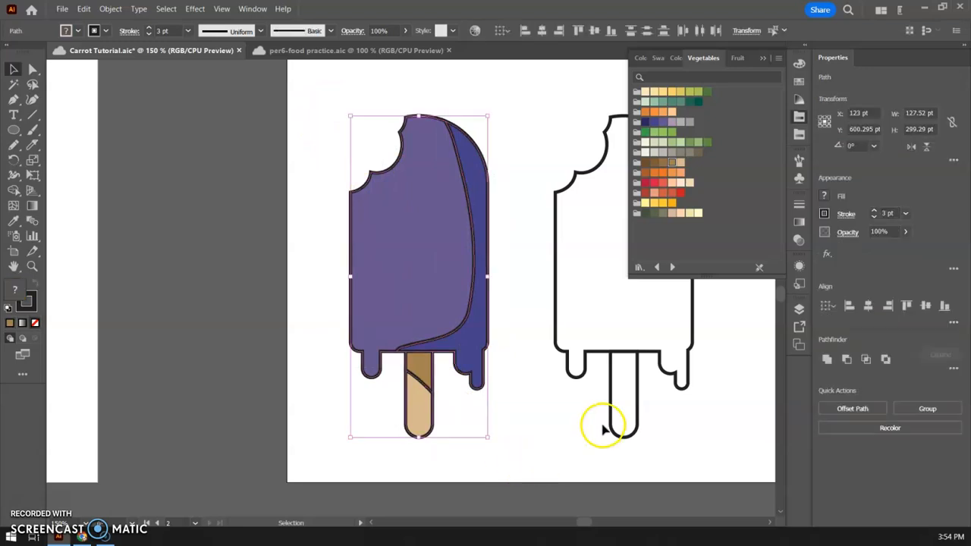
pyautogui.click(826, 213)
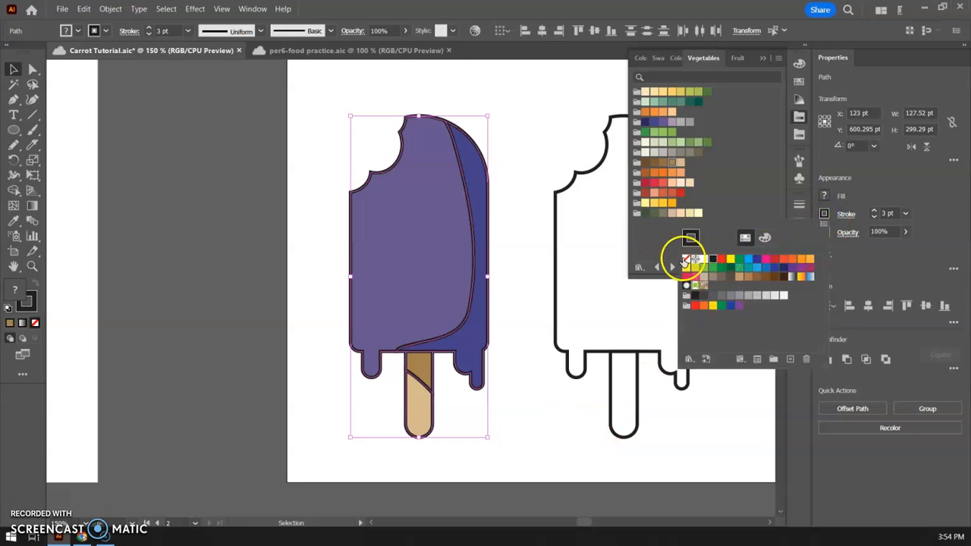
pyautogui.click(685, 260)
pyautogui.click(547, 142)
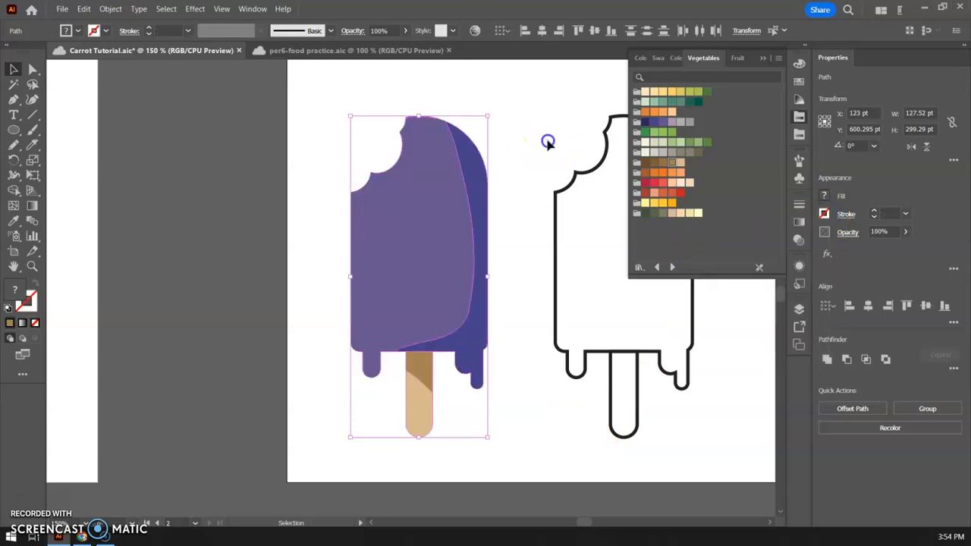
pyautogui.click(547, 142)
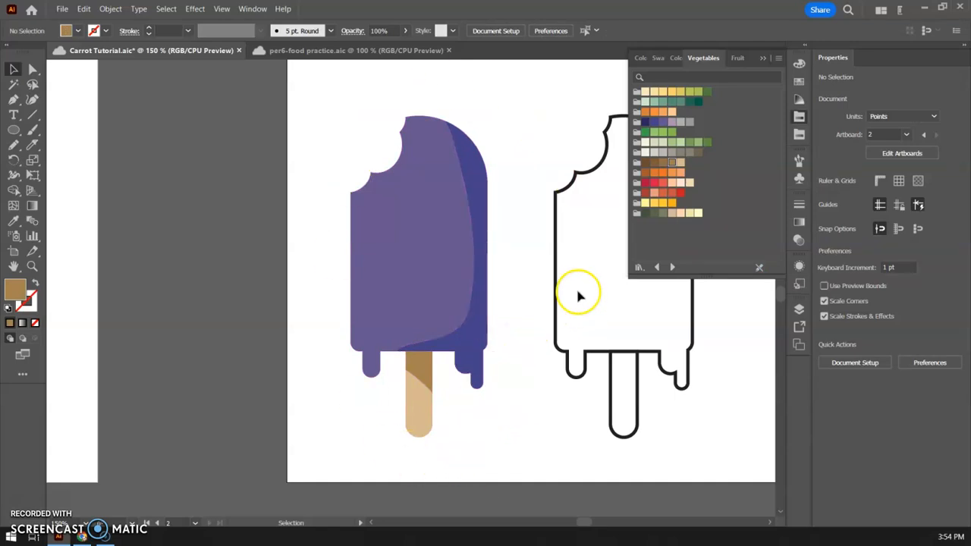
# - Pull the light purple body piece up and away from the darker section, and undo the move
pyautogui.moveTo(525, 297); pyautogui.dragTo(432, 296)
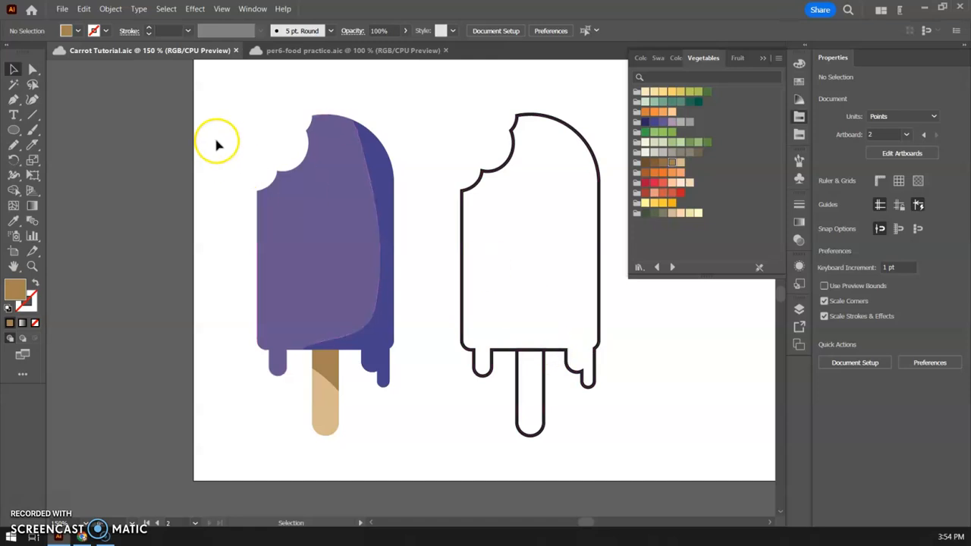
pyautogui.moveTo(325, 208); pyautogui.dragTo(293, 182)
pyautogui.press('a')
pyautogui.moveTo(326, 379); pyautogui.dragTo(341, 353)
pyautogui.press('v')
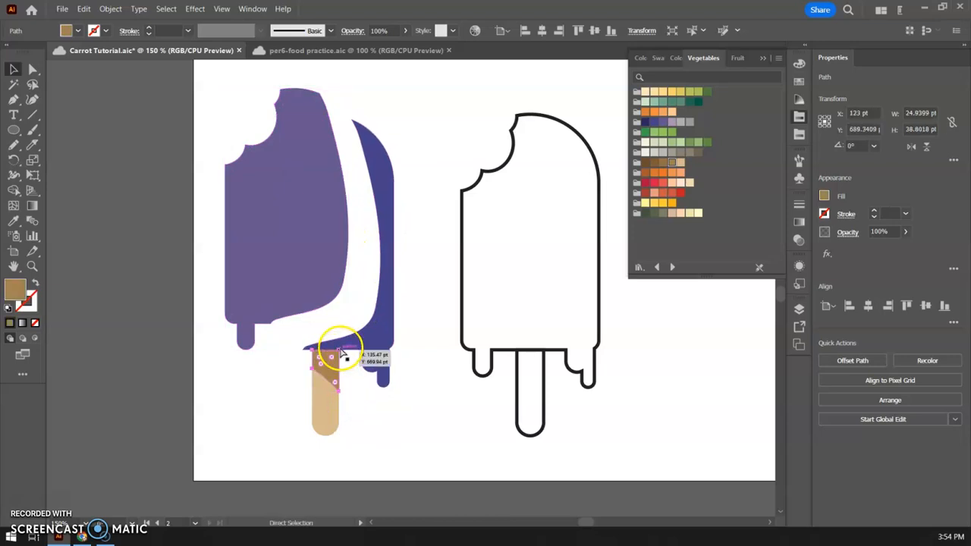
pyautogui.hotkey('ctrl', 'z')
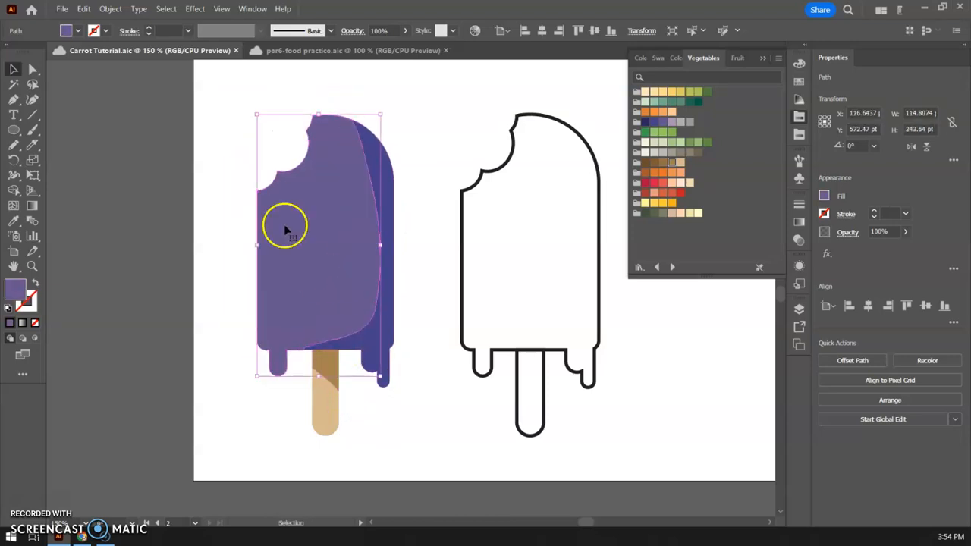
# - Group all the pieces of the colored popsicle and deselect the group
pyautogui.moveTo(219, 95); pyautogui.dragTo(415, 467)
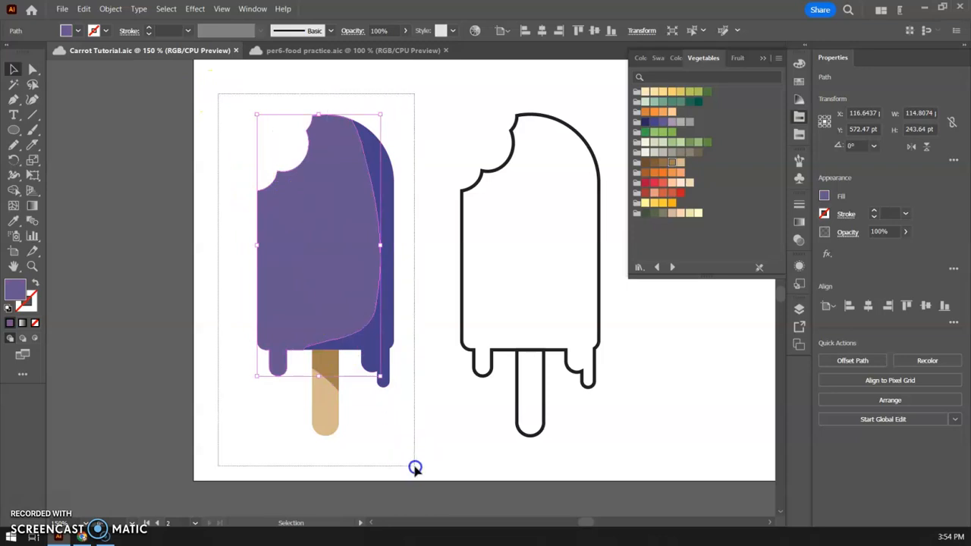
pyautogui.rightClick(337, 259)
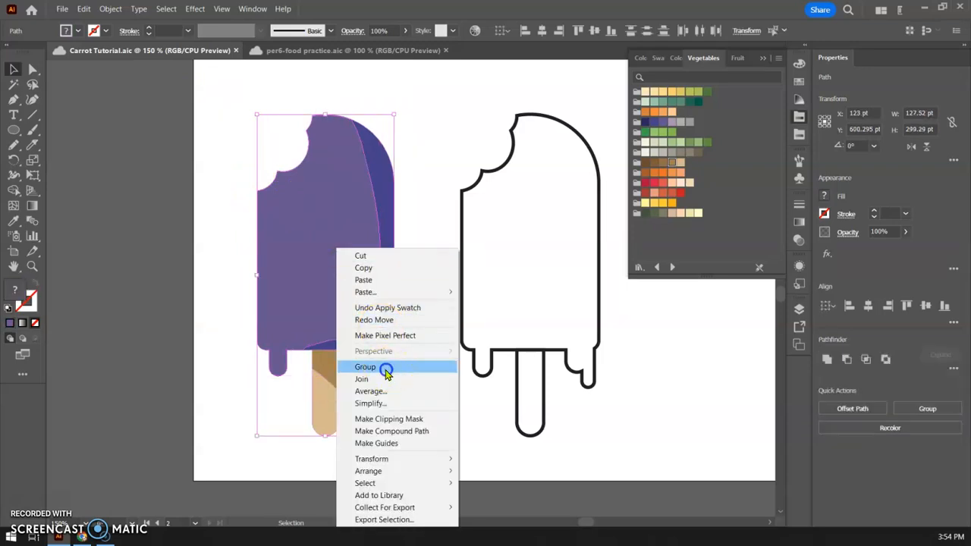
pyautogui.click(386, 368)
pyautogui.click(449, 154)
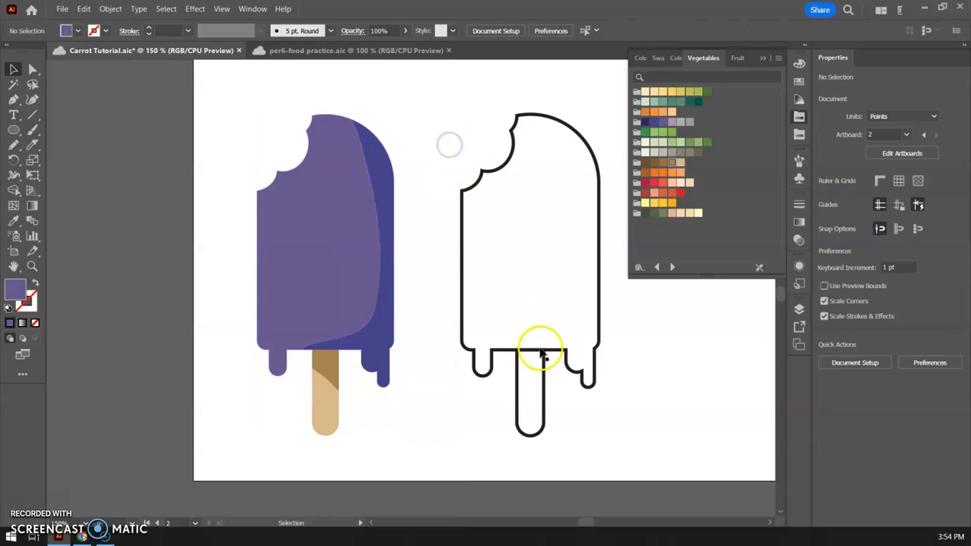
# - Group the body and stick paths of the uncolored outline popsicle and deselect the group
pyautogui.moveTo(450, 135); pyautogui.dragTo(598, 424)
pyautogui.rightClick(529, 353)
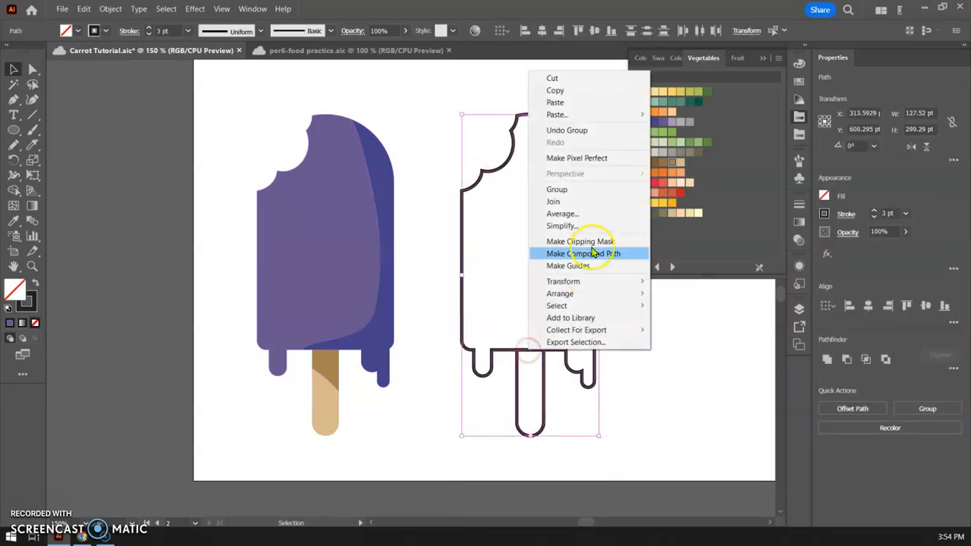
pyautogui.click(565, 189)
pyautogui.click(631, 330)
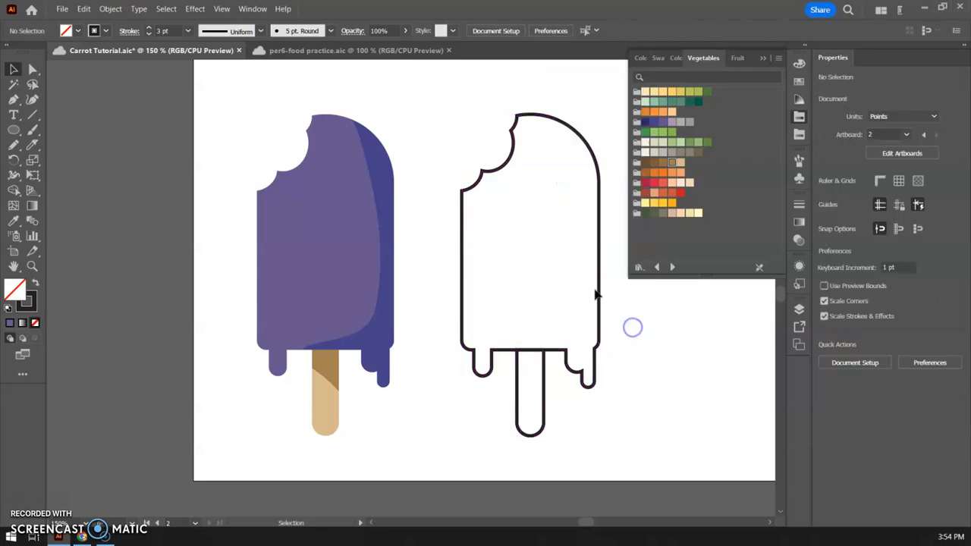
# - Move the outline group exactly onto the colored popsicle and set its stroke to 5 pt
pyautogui.moveTo(601, 295); pyautogui.dragTo(396, 296)
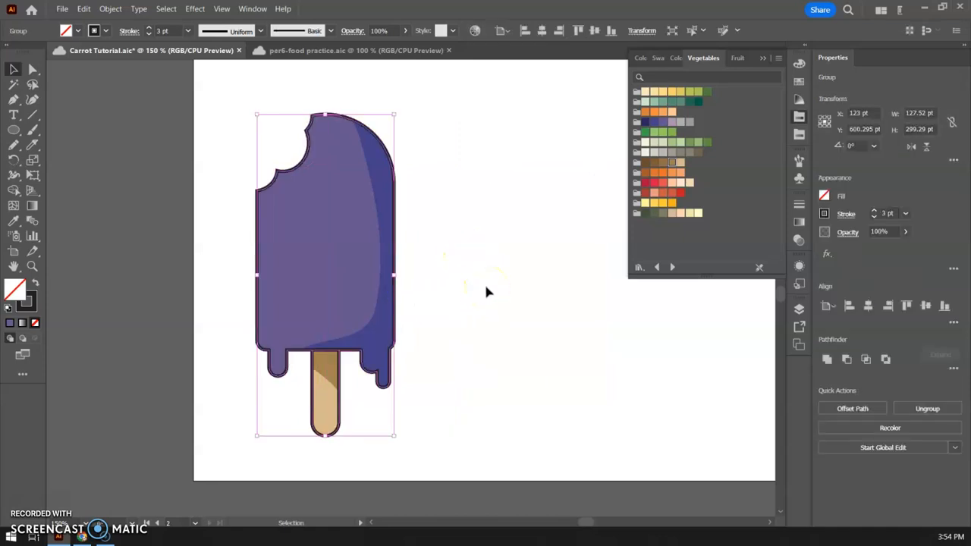
pyautogui.click(874, 211)
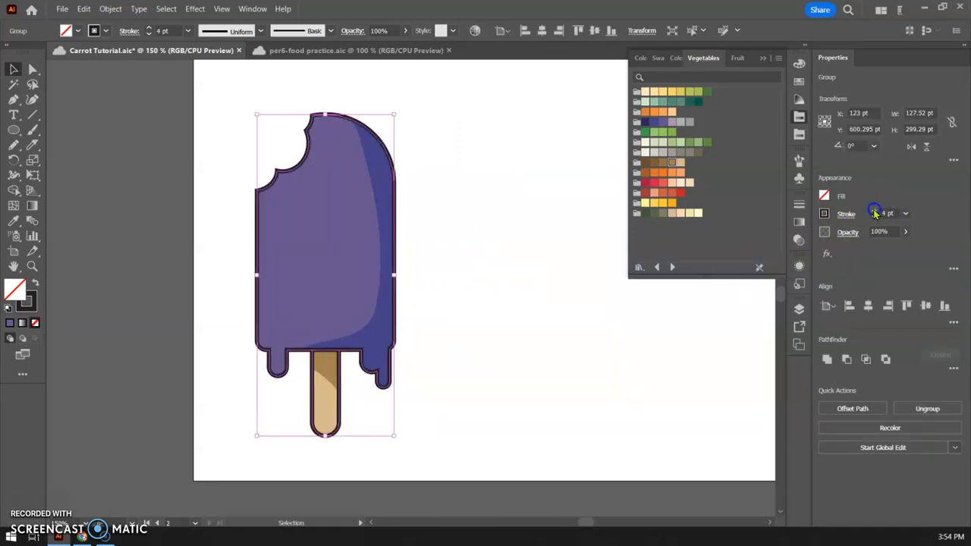
pyautogui.click(874, 211)
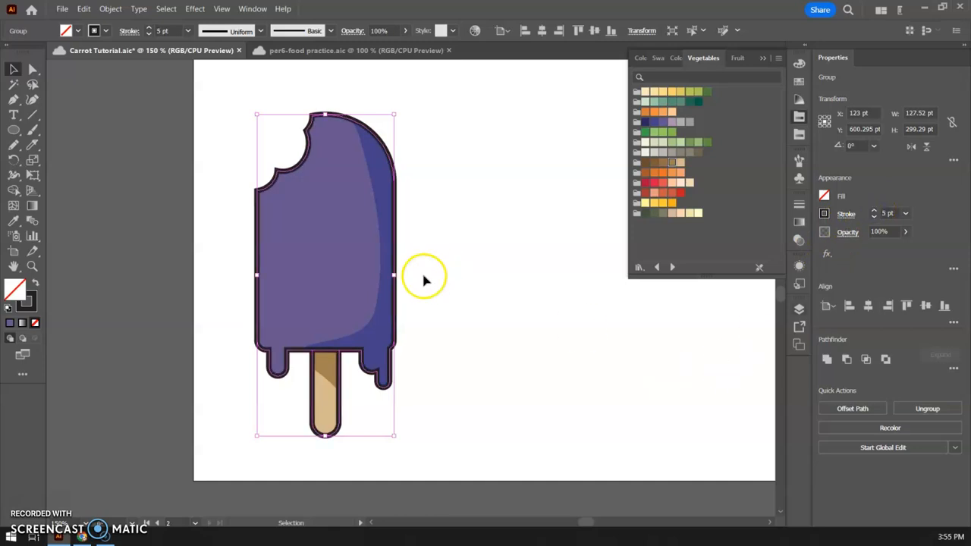
# - Bring the outline group to the front, above the colored popsicle, and deselect it
pyautogui.press('a')
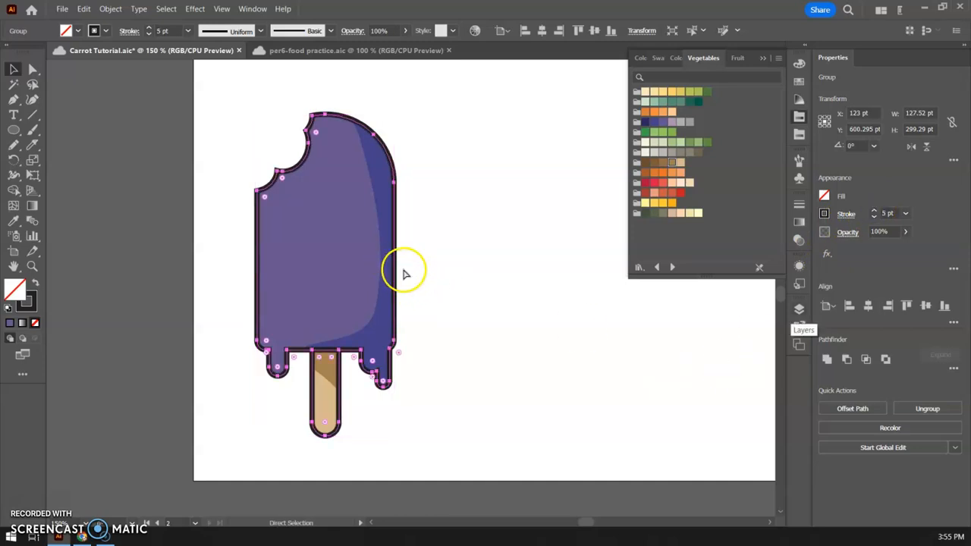
pyautogui.press('v')
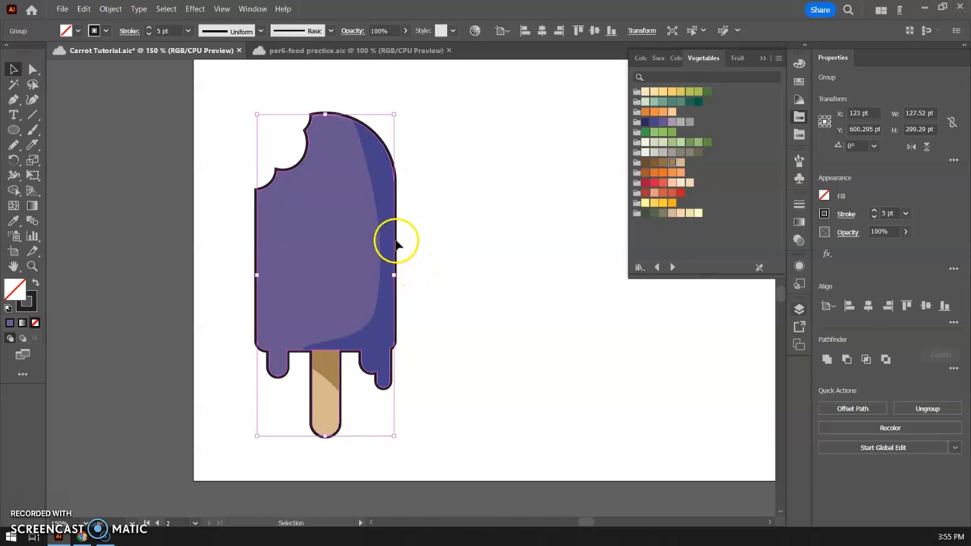
pyautogui.rightClick(396, 244)
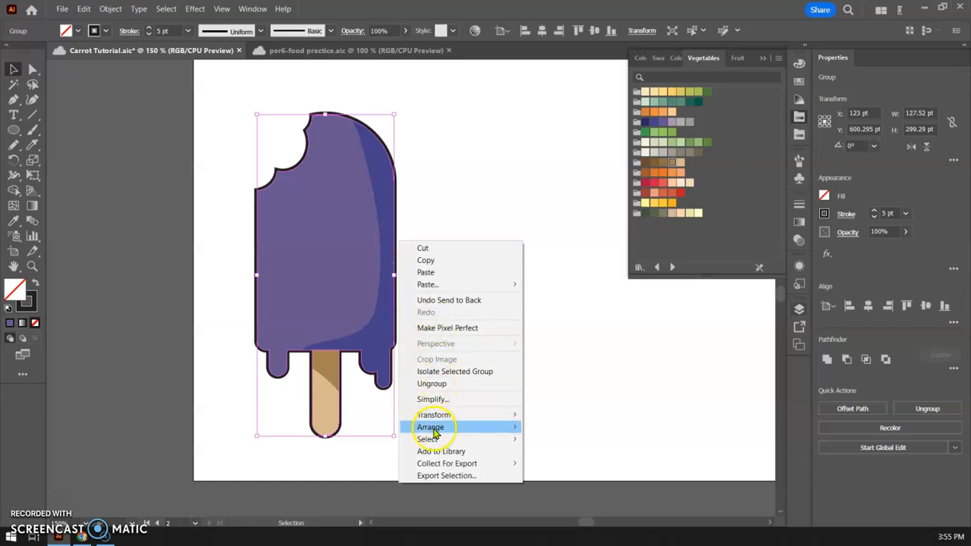
pyautogui.moveTo(434, 431)
pyautogui.click(559, 431)
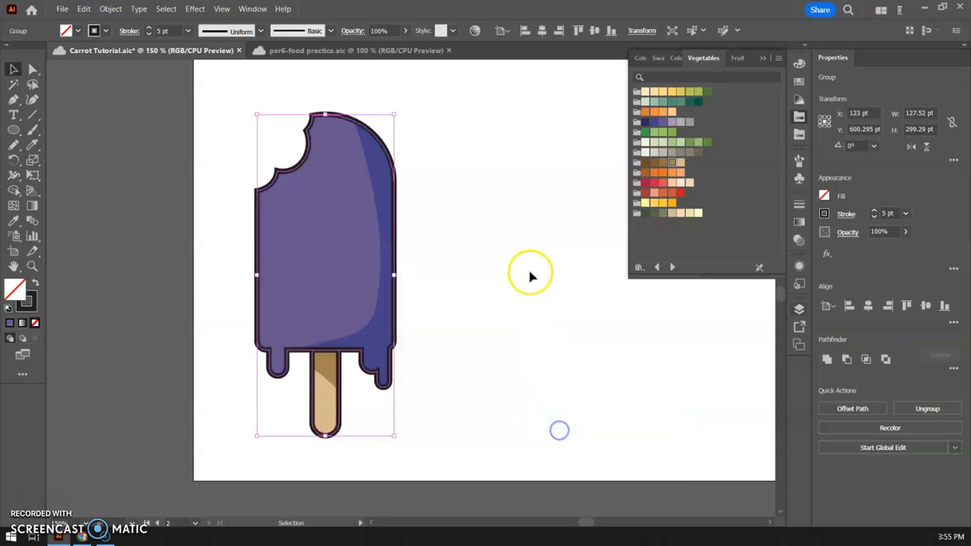
pyautogui.click(525, 256)
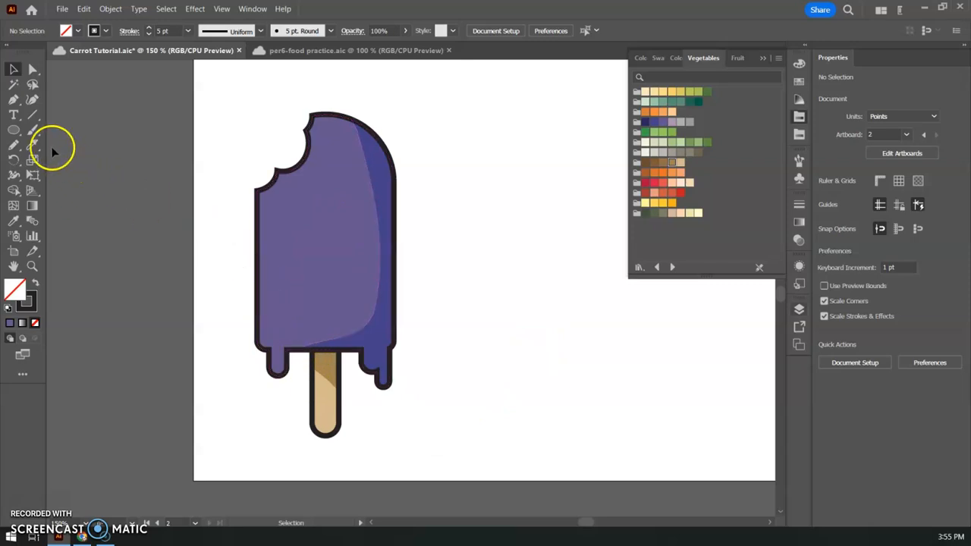
# - Choose the Pencil tool and set its fidelity fully to Smooth in the tool options
pyautogui.click(11, 147)
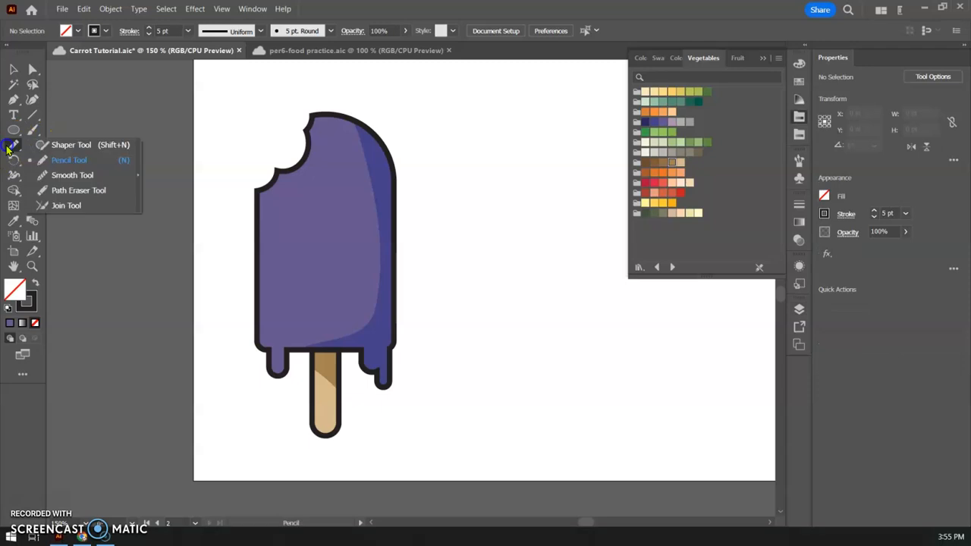
pyautogui.click(59, 158)
pyautogui.doubleClick(13, 147)
pyautogui.moveTo(519, 150); pyautogui.dragTo(406, 154)
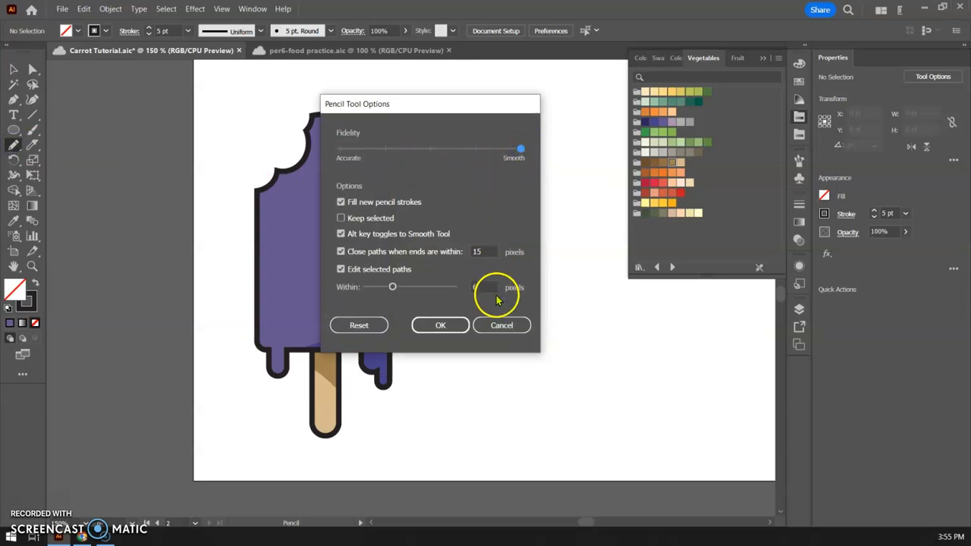
pyautogui.click(448, 325)
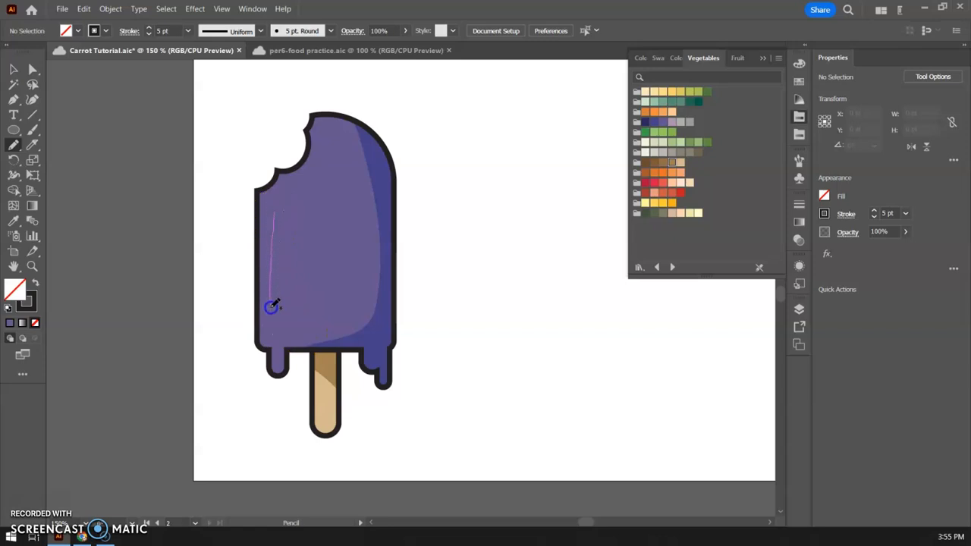
# - Draw a curved L-shaped Pencil line about 36 by 99 pt inside the body's left side, redoing the first stroke, and select it
pyautogui.moveTo(299, 325); pyautogui.dragTo(309, 327)
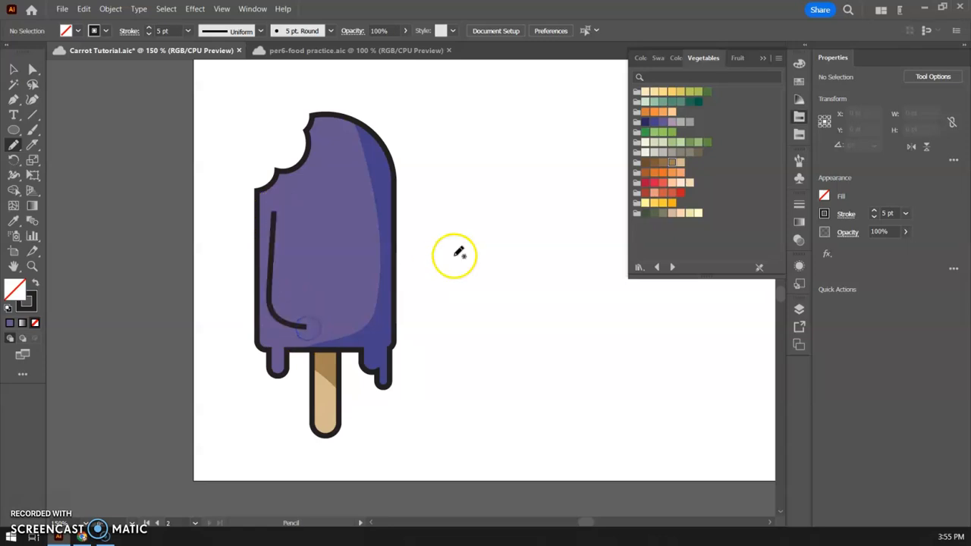
pyautogui.hotkey('ctrl', 'z')
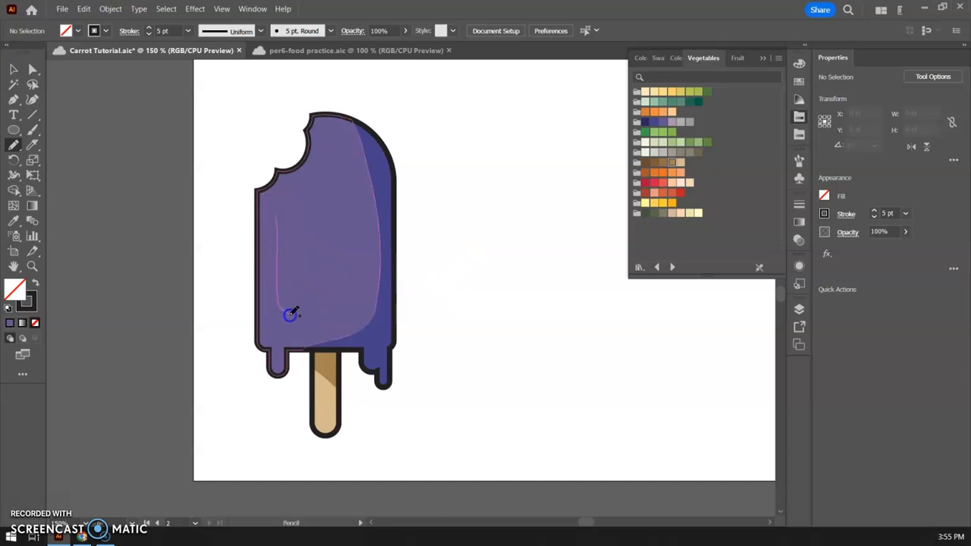
pyautogui.moveTo(313, 321); pyautogui.dragTo(315, 322)
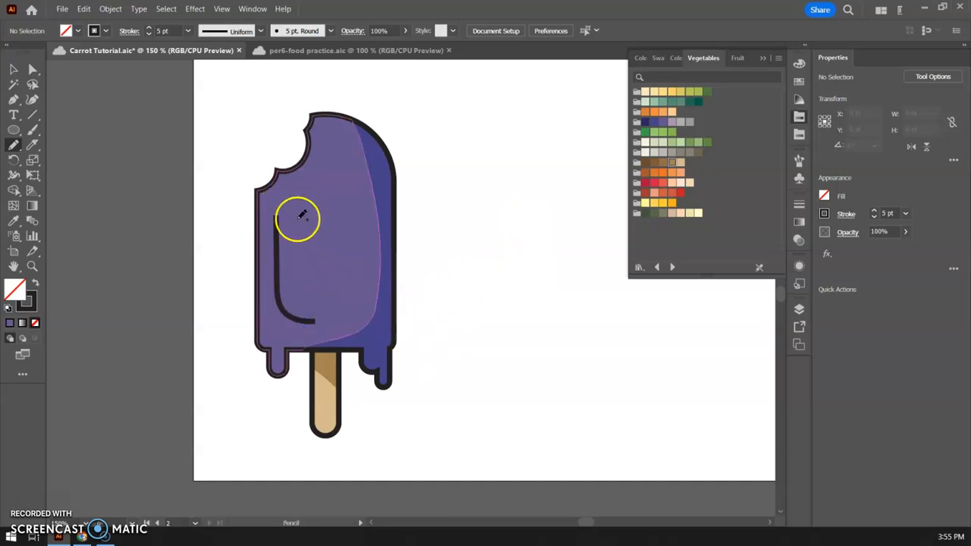
pyautogui.click(14, 69)
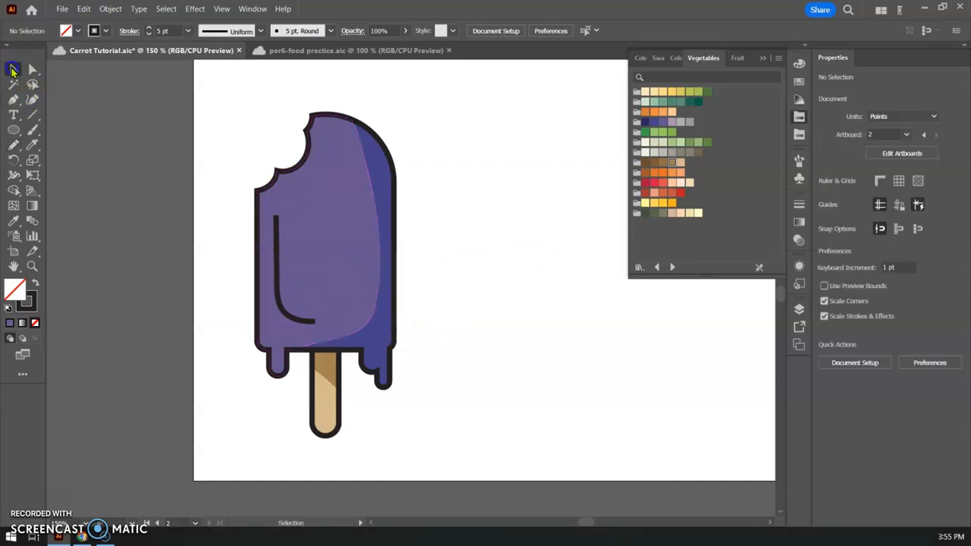
pyautogui.click(277, 279)
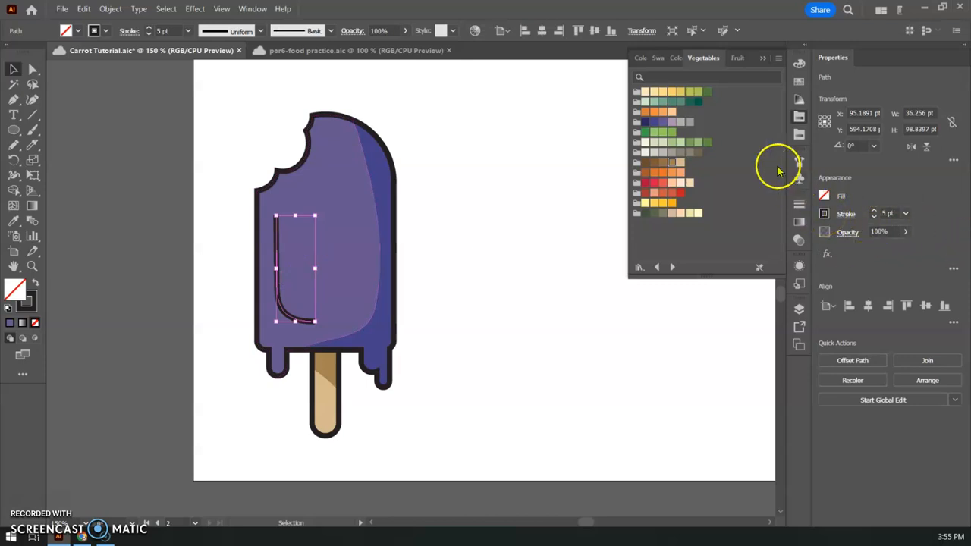
# - Fill the curved highlight path with the light mauve Vegetables swatch, remove its stroke, and deselect it
pyautogui.click(673, 122)
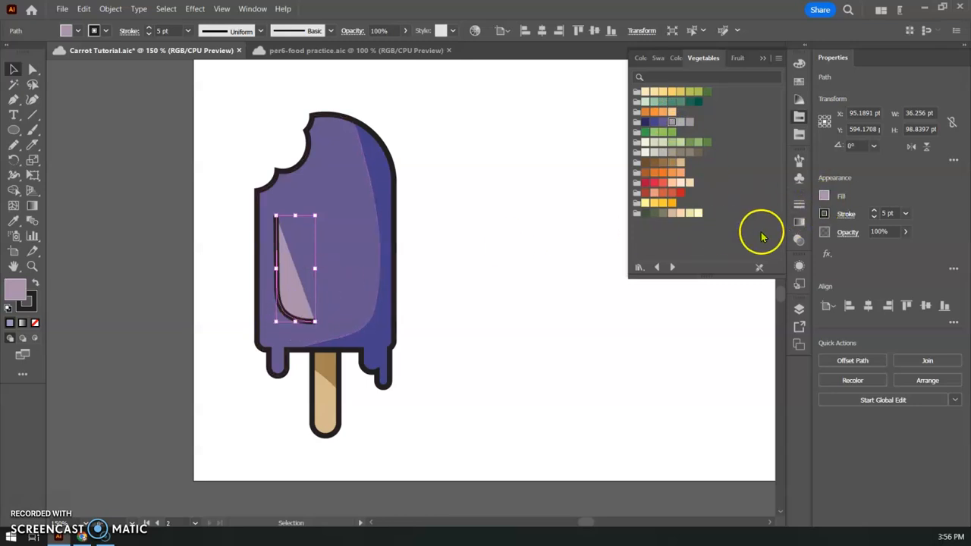
pyautogui.click(826, 214)
pyautogui.click(686, 259)
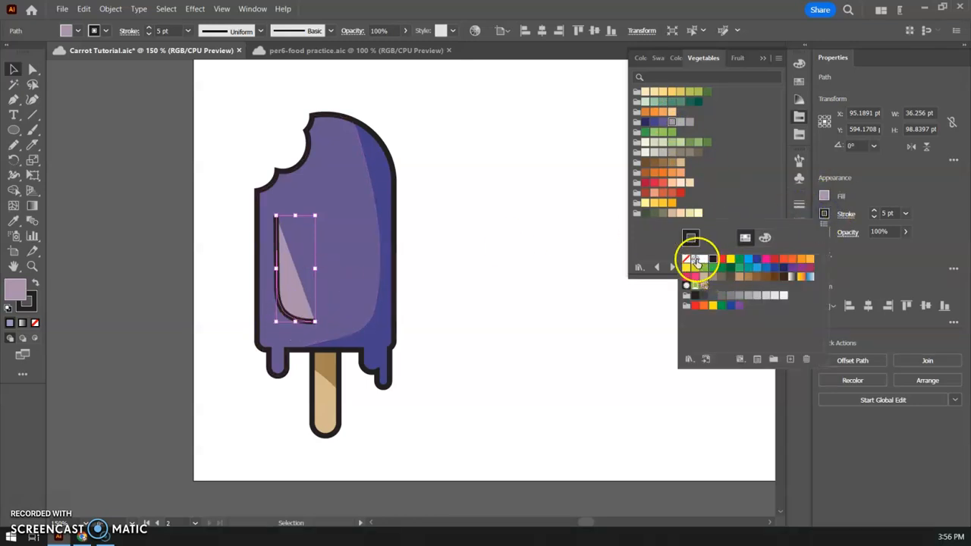
pyautogui.click(445, 349)
pyautogui.click(444, 349)
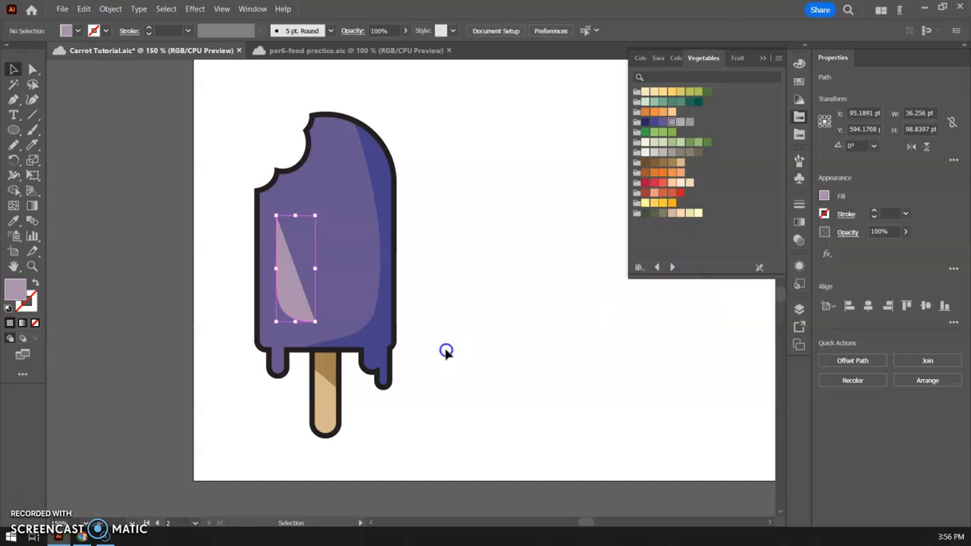
# - Swap the highlight path's fill and stroke so the mauve colors the line, and set the stroke weight to 7 pt
pyautogui.click(288, 317)
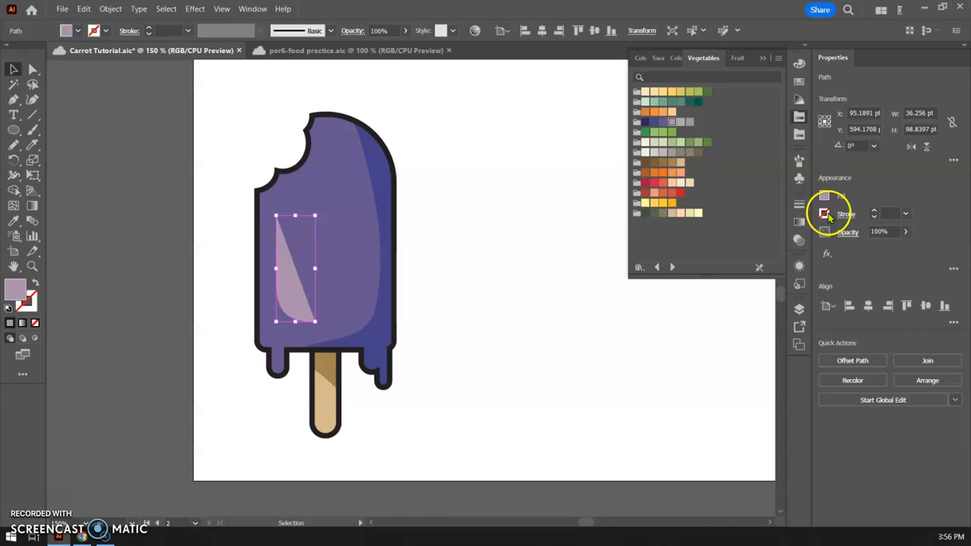
pyautogui.click(34, 283)
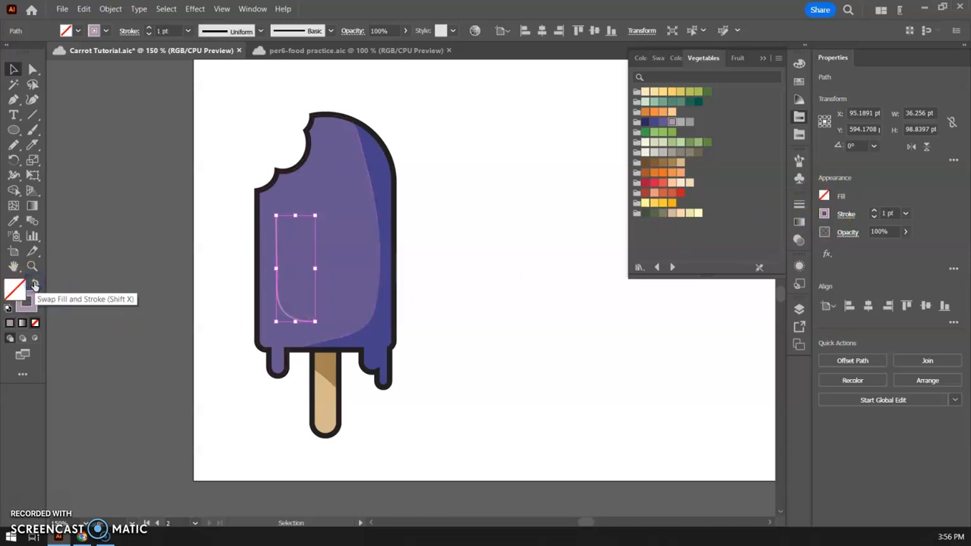
pyautogui.click(874, 211)
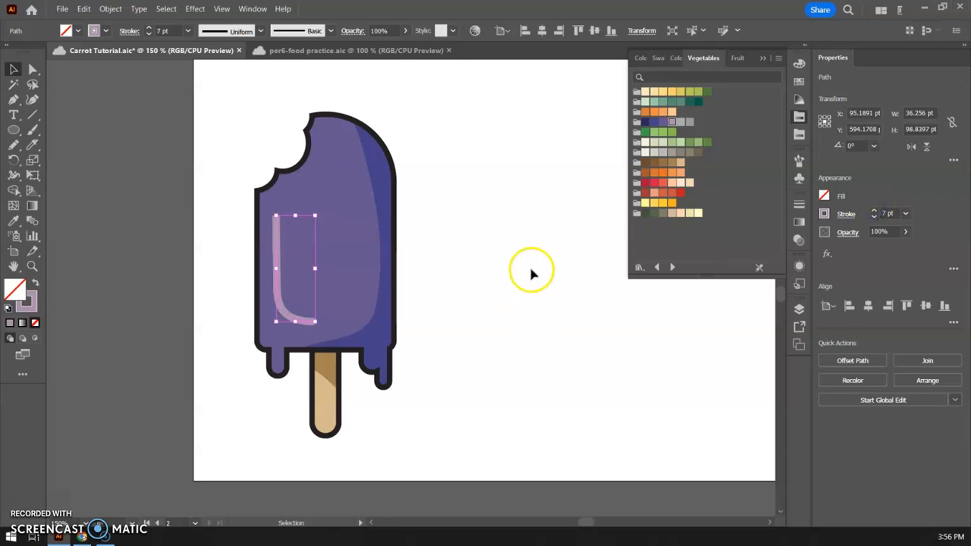
# - Give the highlight line's stroke round caps
pyautogui.scroll(1, 473, 304)
pyautogui.scroll(1, 402, 277)
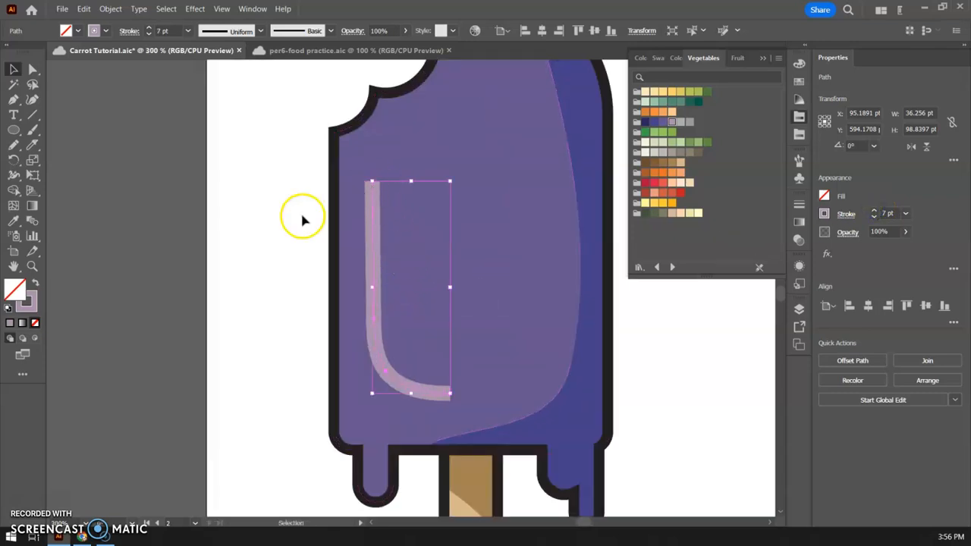
pyautogui.click(301, 217)
pyautogui.click(375, 198)
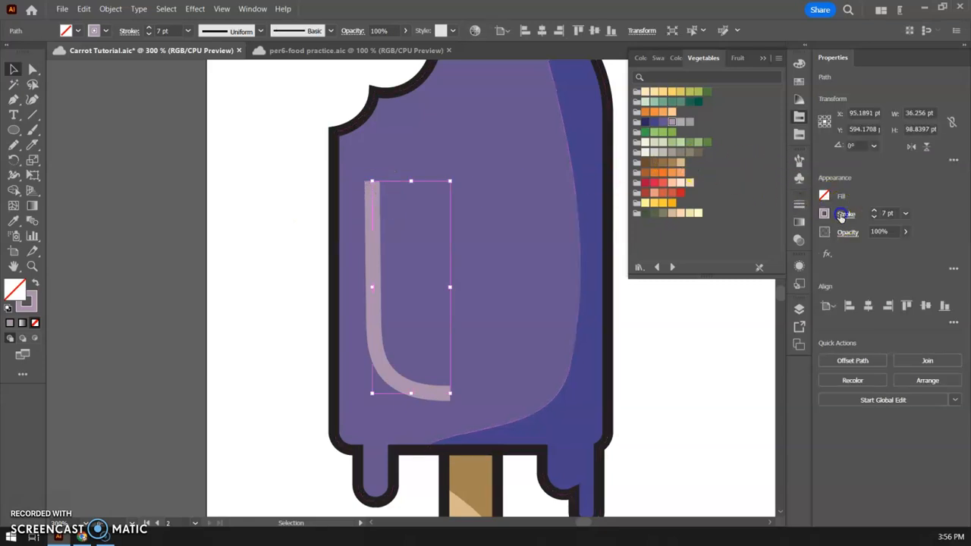
pyautogui.click(842, 215)
pyautogui.click(779, 248)
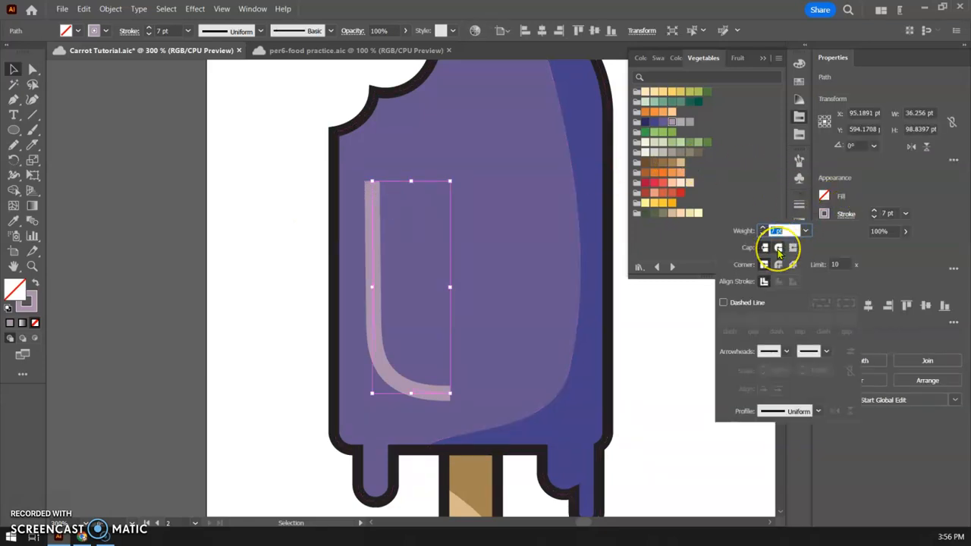
pyautogui.click(779, 248)
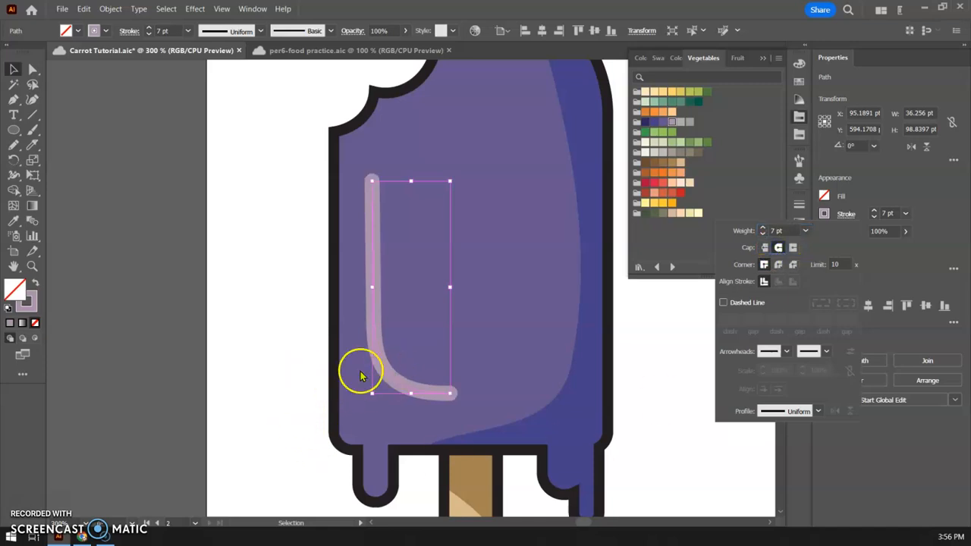
# - Move the highlight line about 5 pt left and 6 pt down, nearer the popsicle's lower-left outline, and deselect it
pyautogui.click(381, 368)
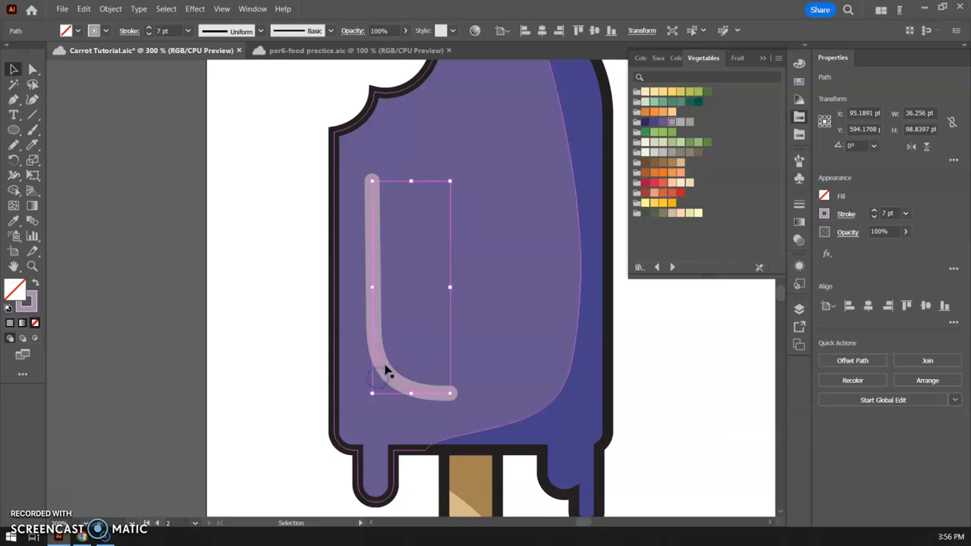
pyautogui.moveTo(382, 373); pyautogui.dragTo(373, 385)
pyautogui.click(245, 311)
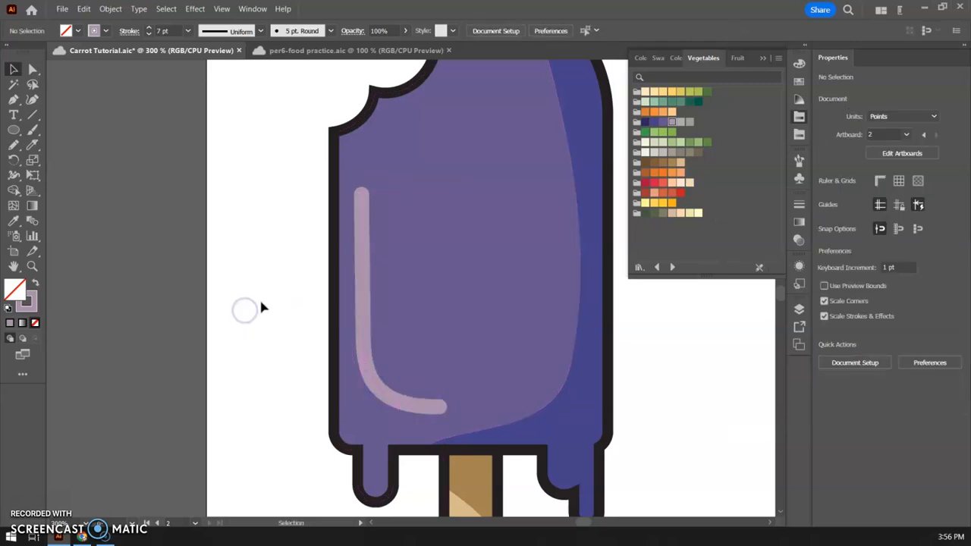
# - Select the whole finished popsicle and place a duplicate about 193 pt to its right
pyautogui.hotkey('ctrl', '-')
pyautogui.hotkey('ctrl', '-')
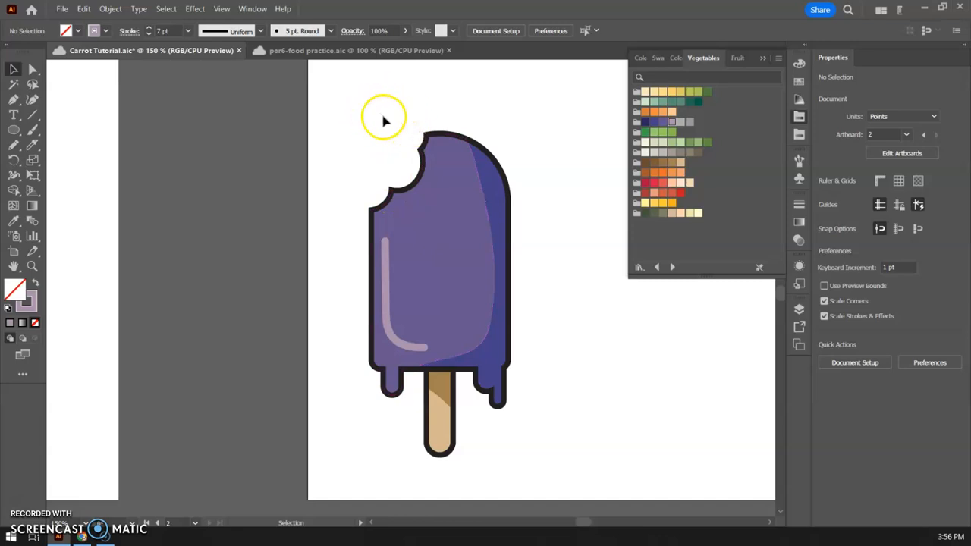
pyautogui.moveTo(390, 119); pyautogui.dragTo(420, 458)
pyautogui.click(12, 70)
pyautogui.keyDown('shift'); pyautogui.click(364, 358); pyautogui.keyUp('shift')
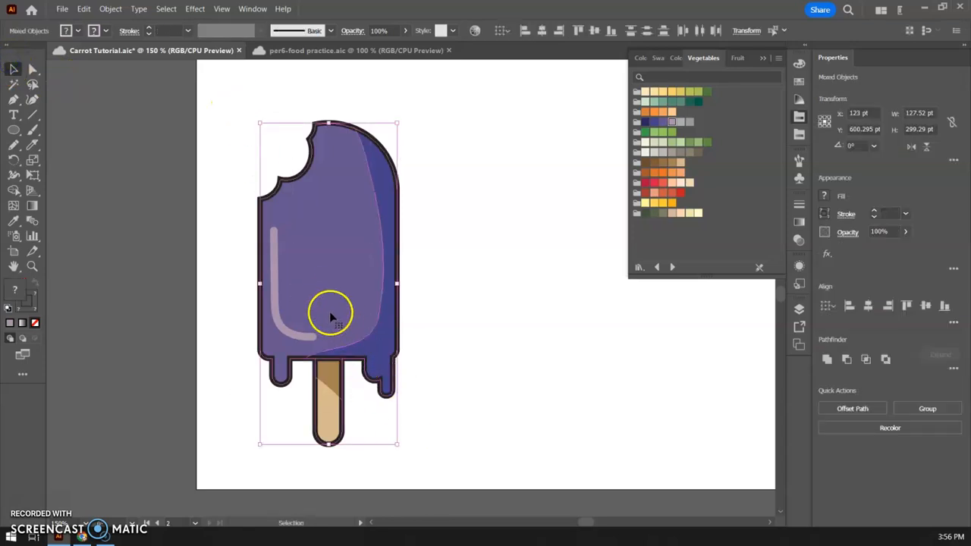
pyautogui.moveTo(331, 302); pyautogui.dragTo(538, 302)
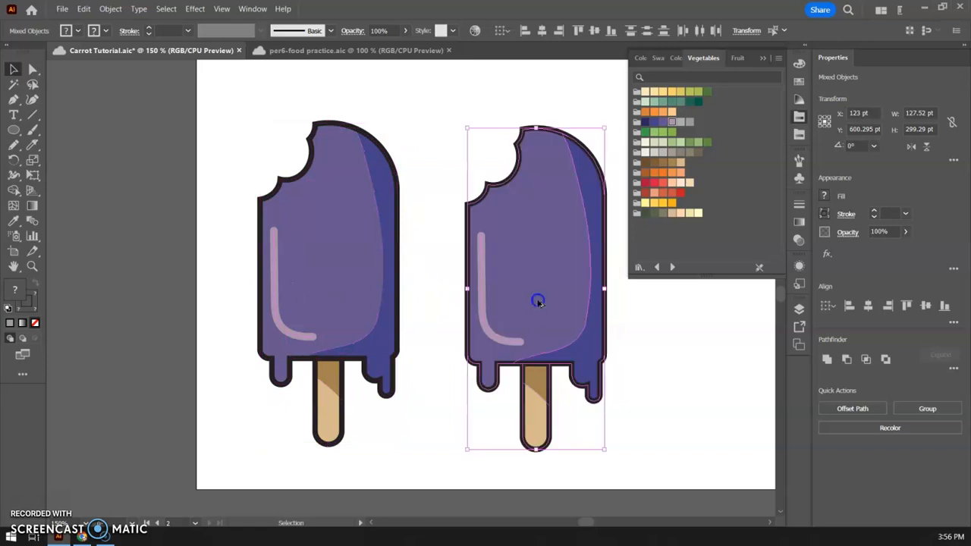
# - Examine the row of popsicle construction stages on the other artboard, return to the two finished popsicles, and deselect the copy
pyautogui.moveTo(432, 100); pyautogui.dragTo(297, 390)
pyautogui.moveTo(345, 238); pyautogui.dragTo(354, 402)
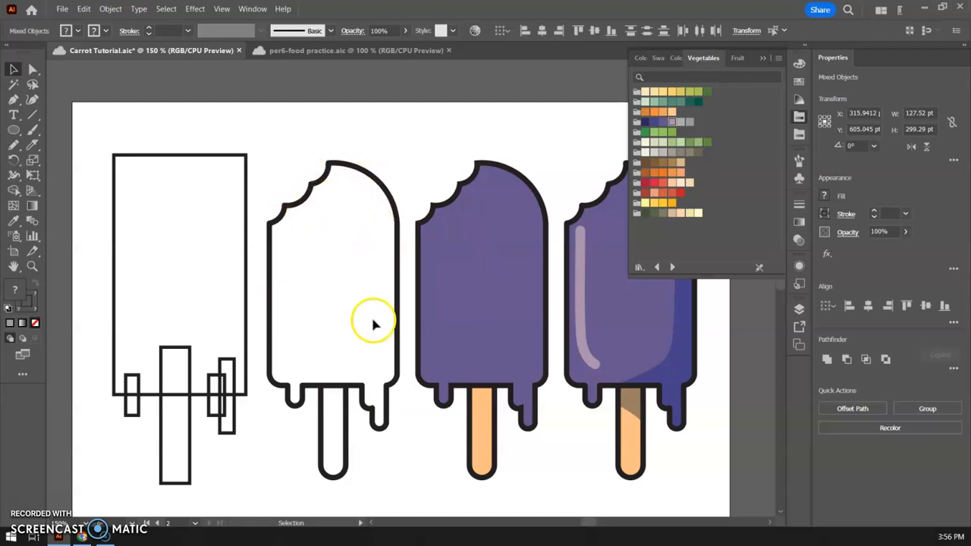
pyautogui.moveTo(527, 340); pyautogui.dragTo(428, 331)
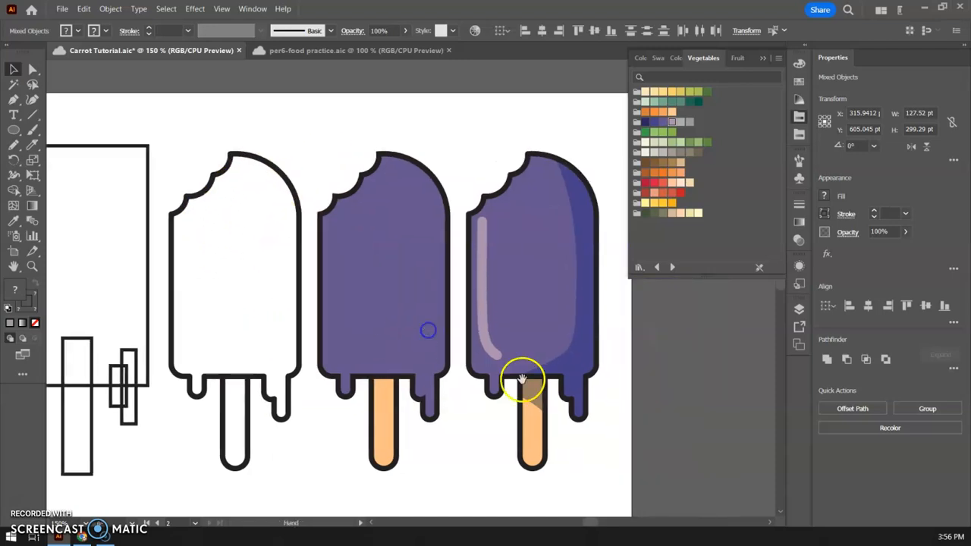
pyautogui.moveTo(432, 471); pyautogui.dragTo(522, 285)
pyautogui.moveTo(464, 359); pyautogui.dragTo(489, 213)
pyautogui.moveTo(426, 406); pyautogui.dragTo(466, 302)
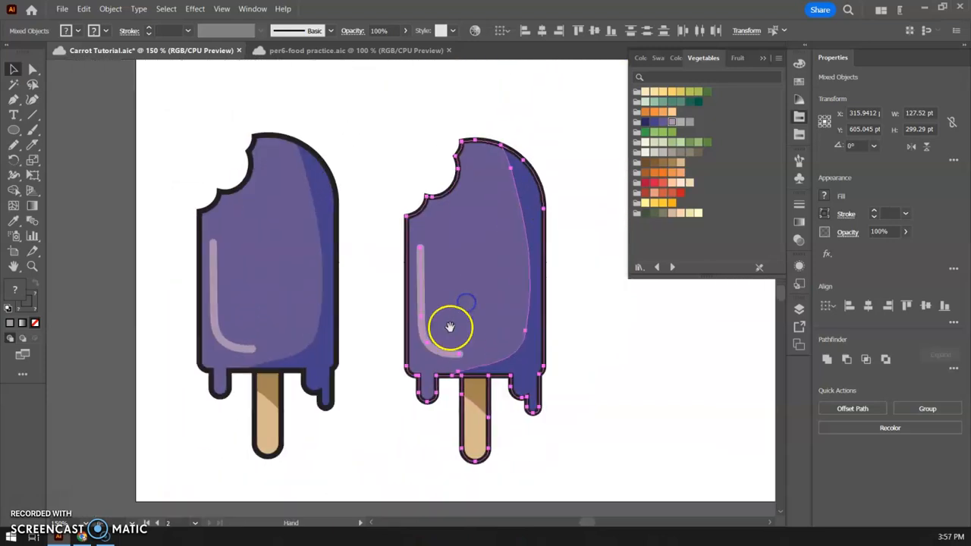
pyautogui.click(626, 342)
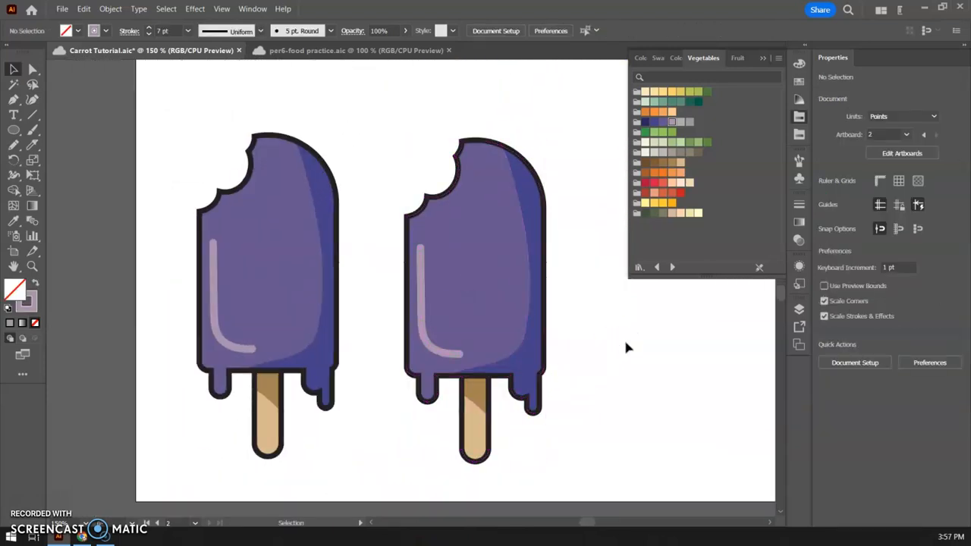